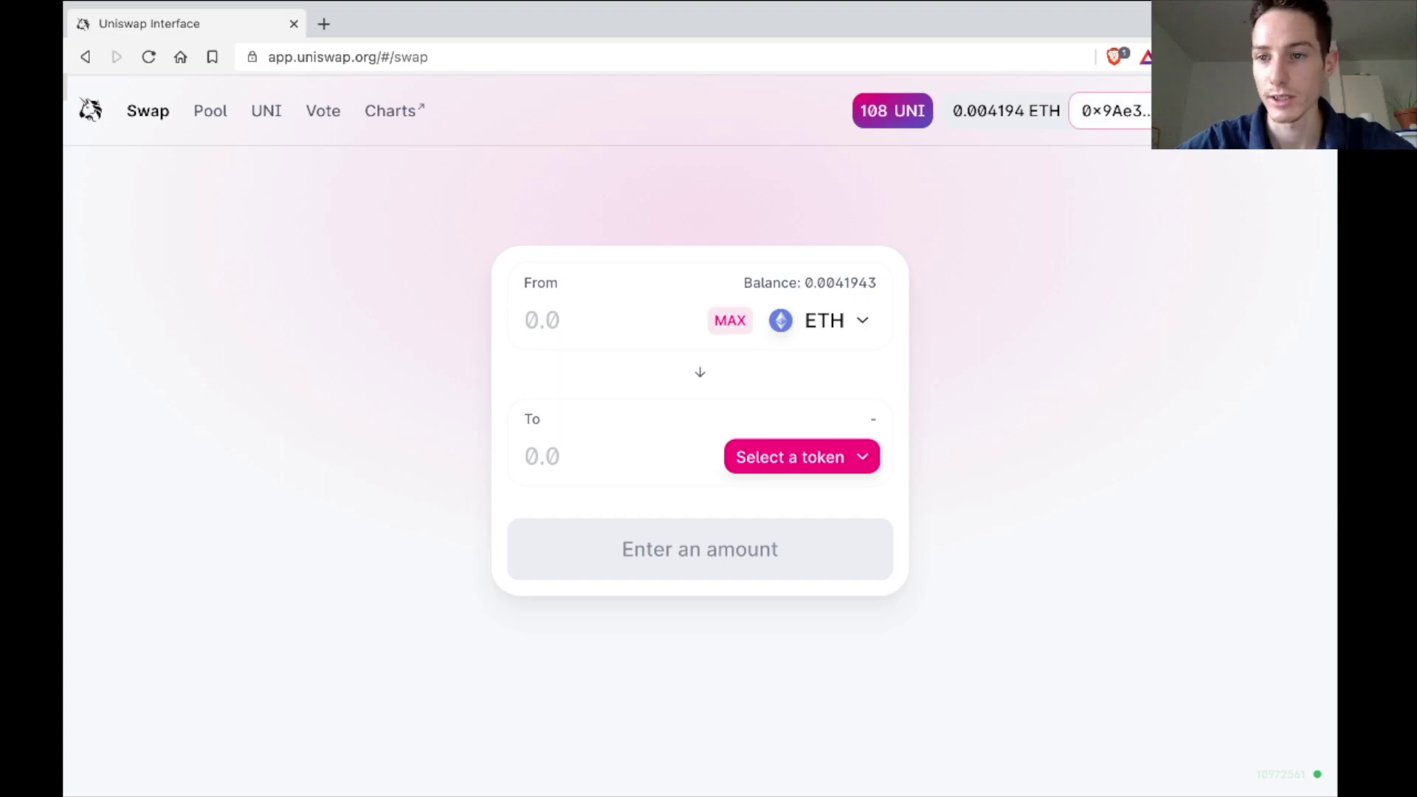
Step: View the connected account and the wallet options available for changing the connection, leaving the current wallet selected
click(1146, 113)
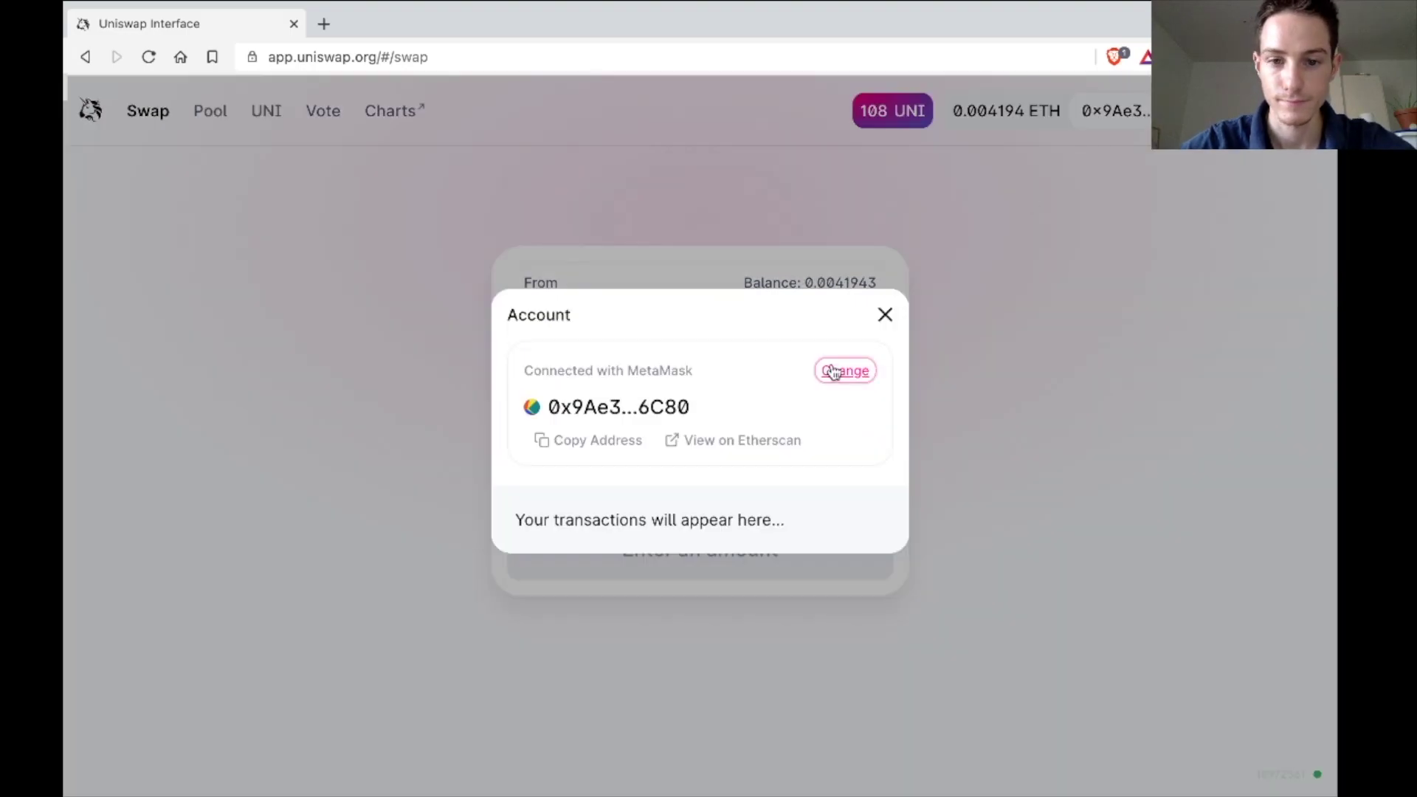
click(835, 374)
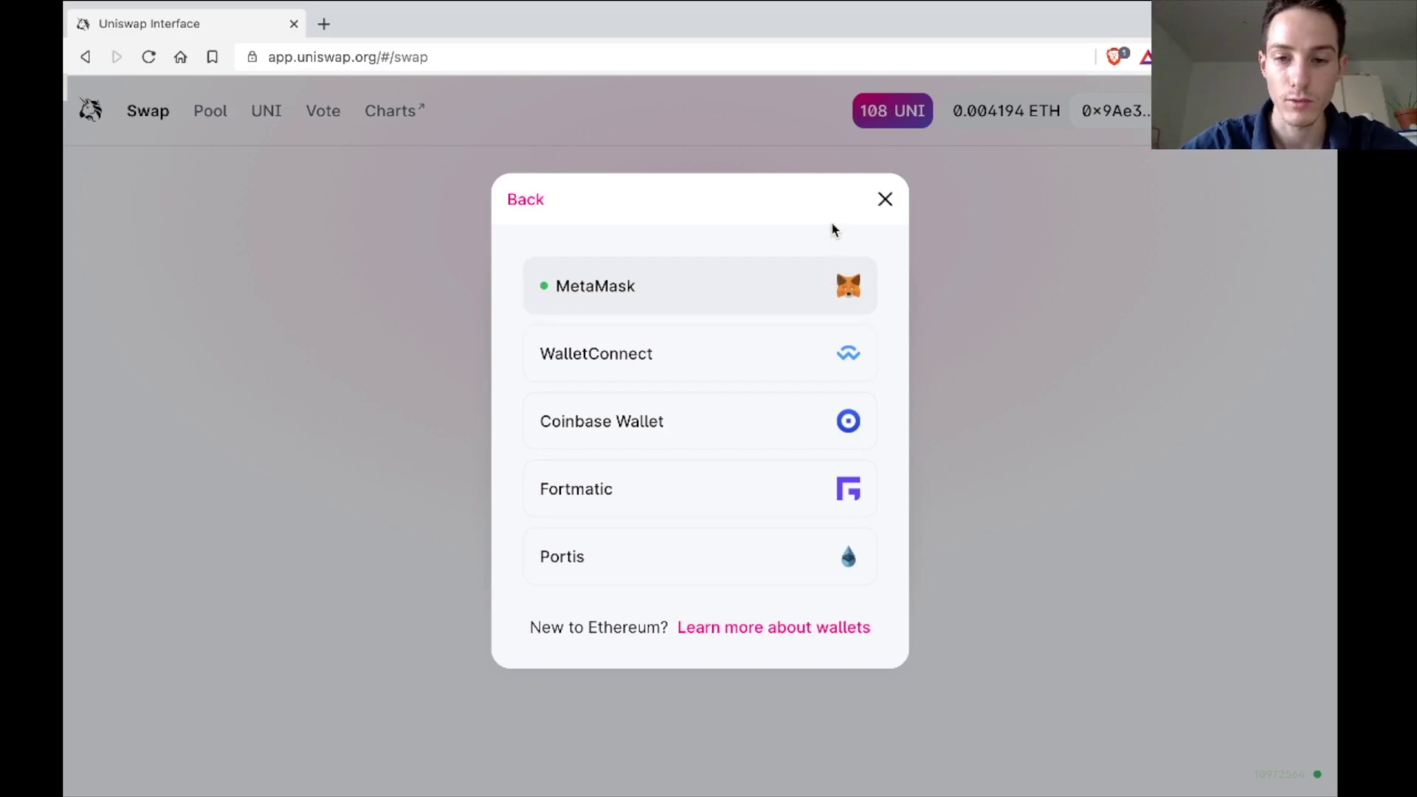
click(884, 199)
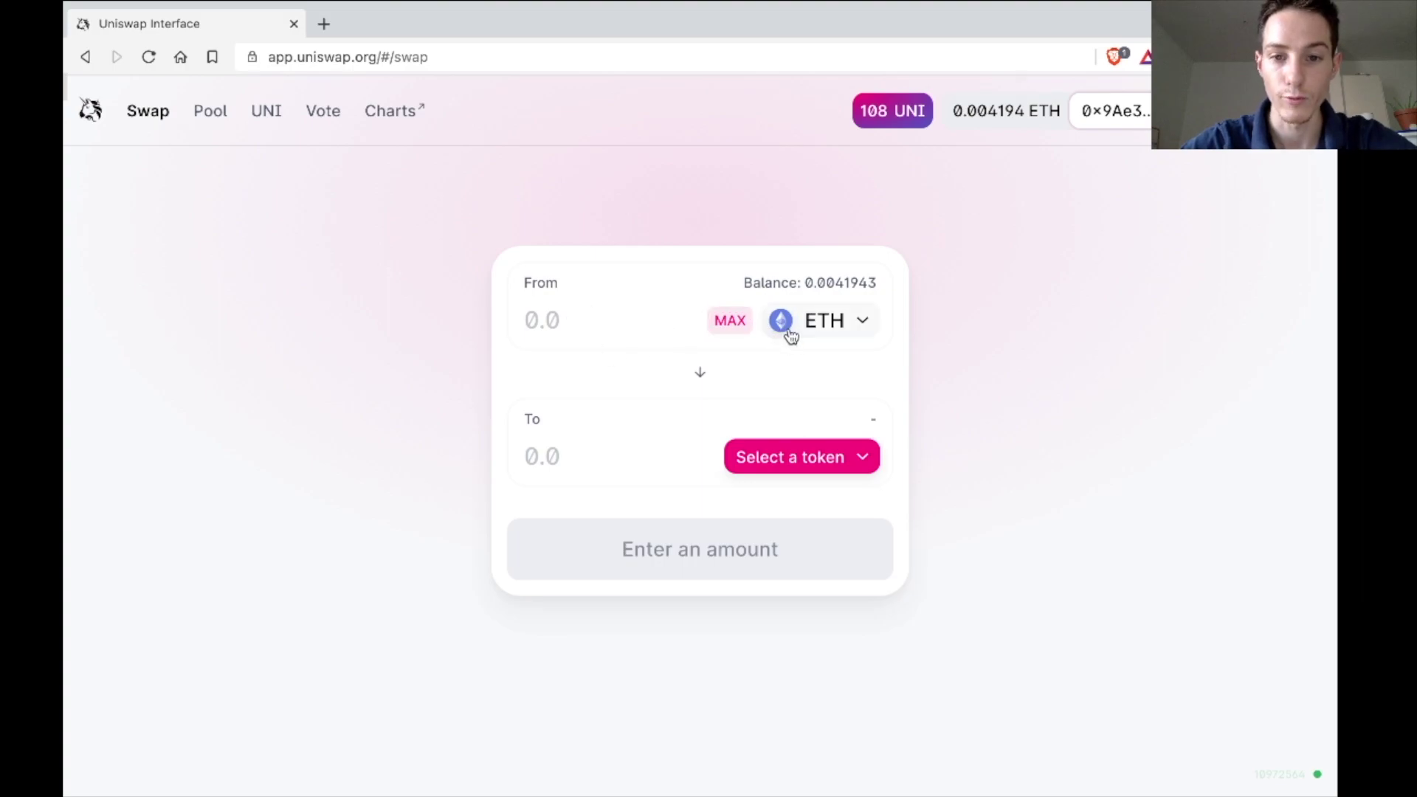
Step: Set the token list for the receiving token's selection to Uniswap Default List
click(788, 458)
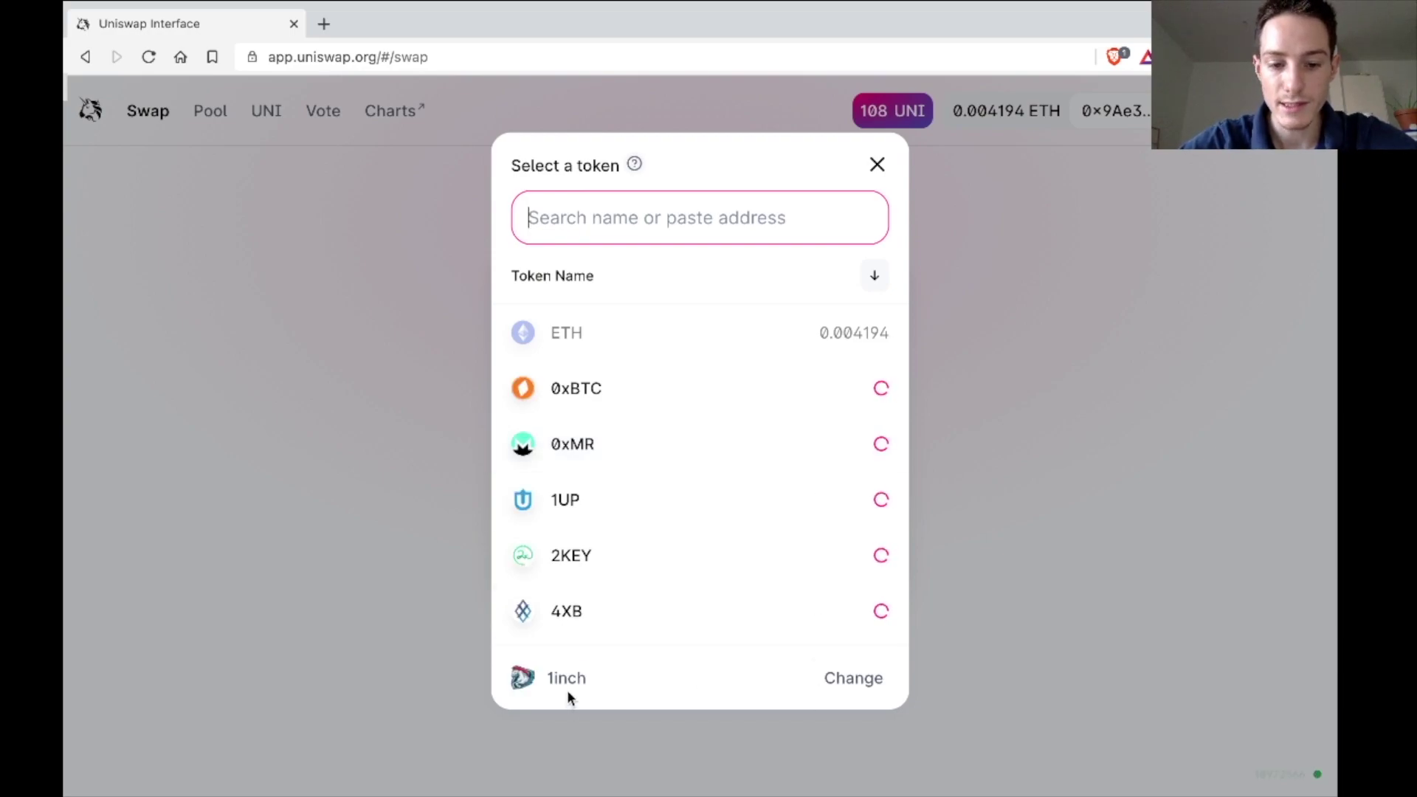
click(847, 686)
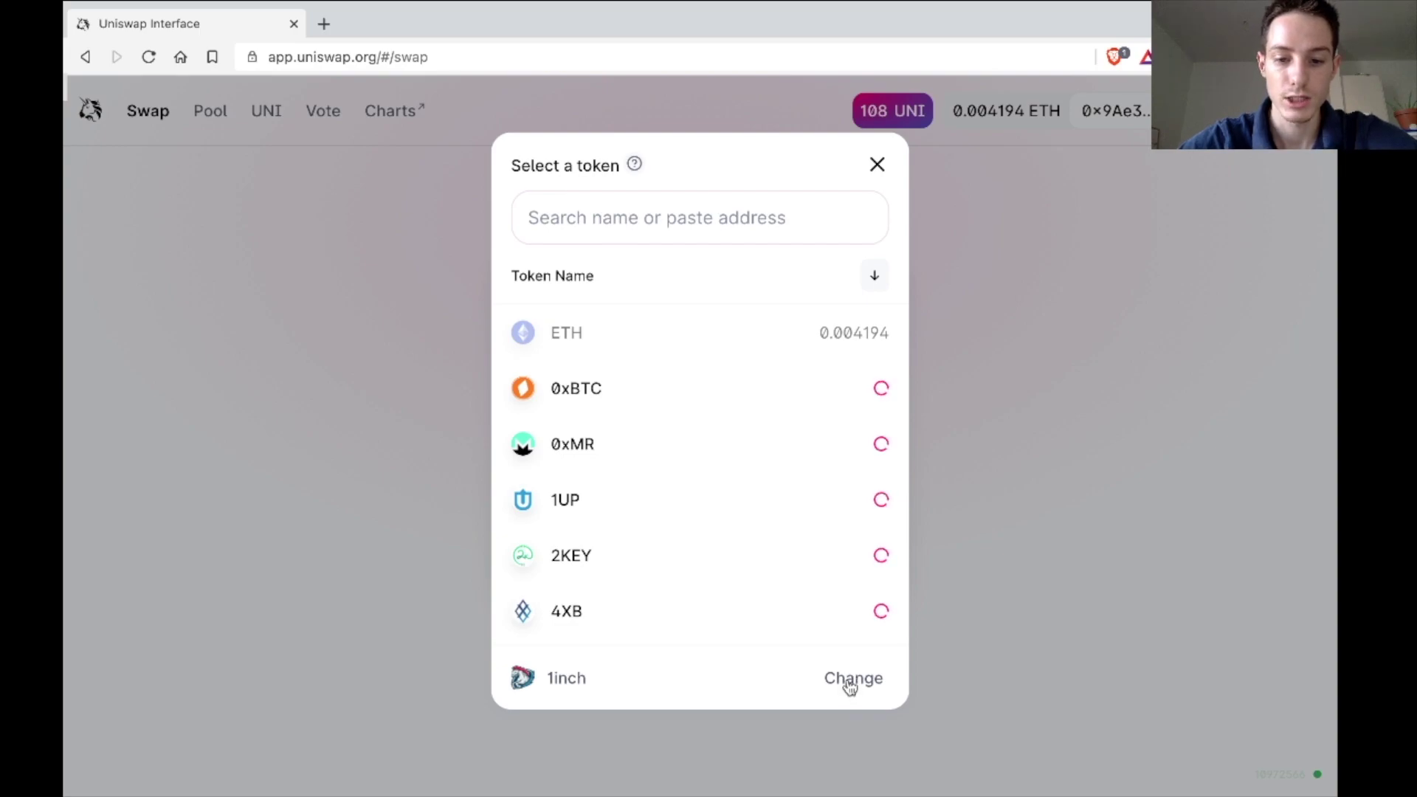
click(850, 685)
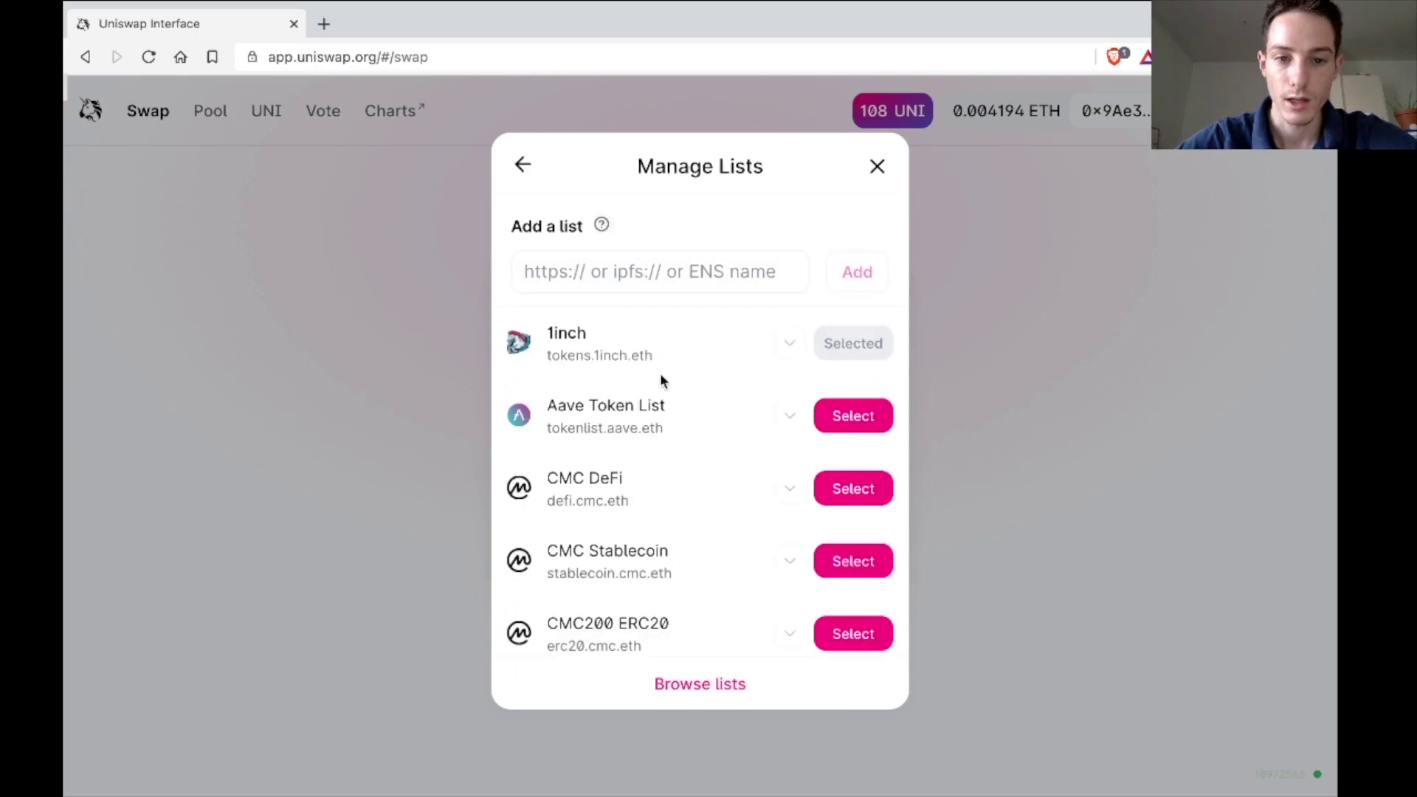
scroll(665, 570, down, 1)
scroll(665, 572, down, 4)
scroll(665, 578, down, 2)
scroll(665, 578, up, 1)
scroll(666, 577, down, 4)
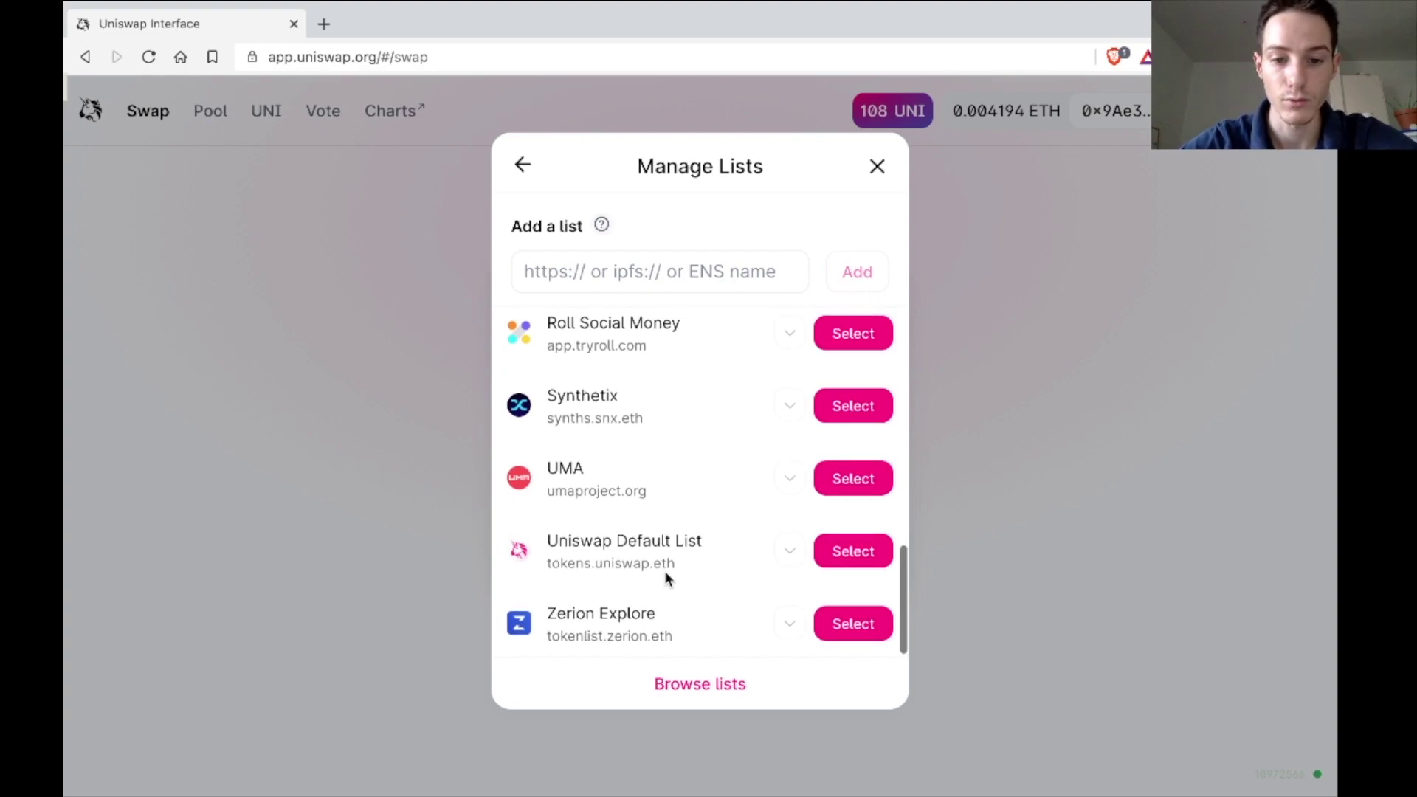
click(853, 551)
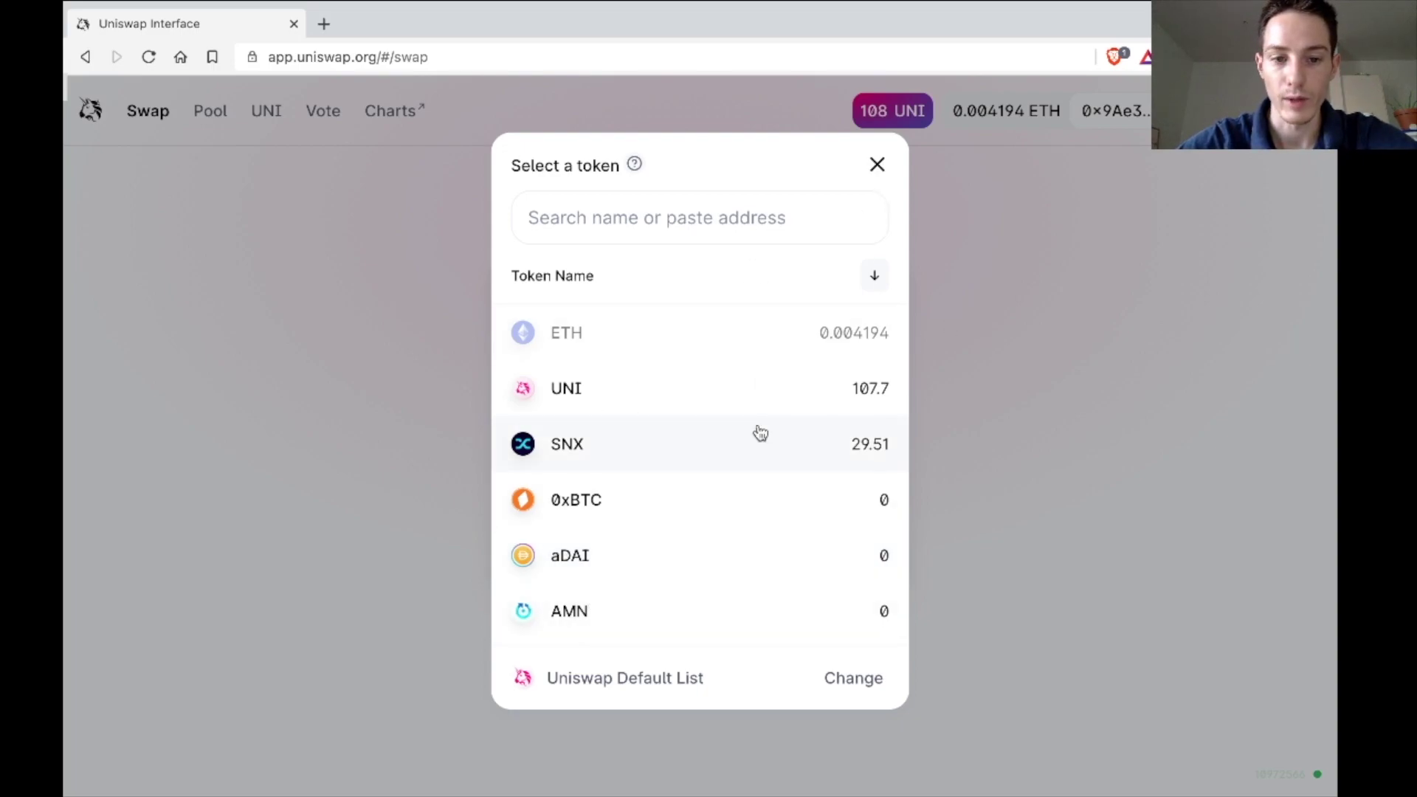
Step: Choose UNI as the token to receive, enter 1 ETH as the swap amount, and review the price impact and liquidity provider fee
click(742, 386)
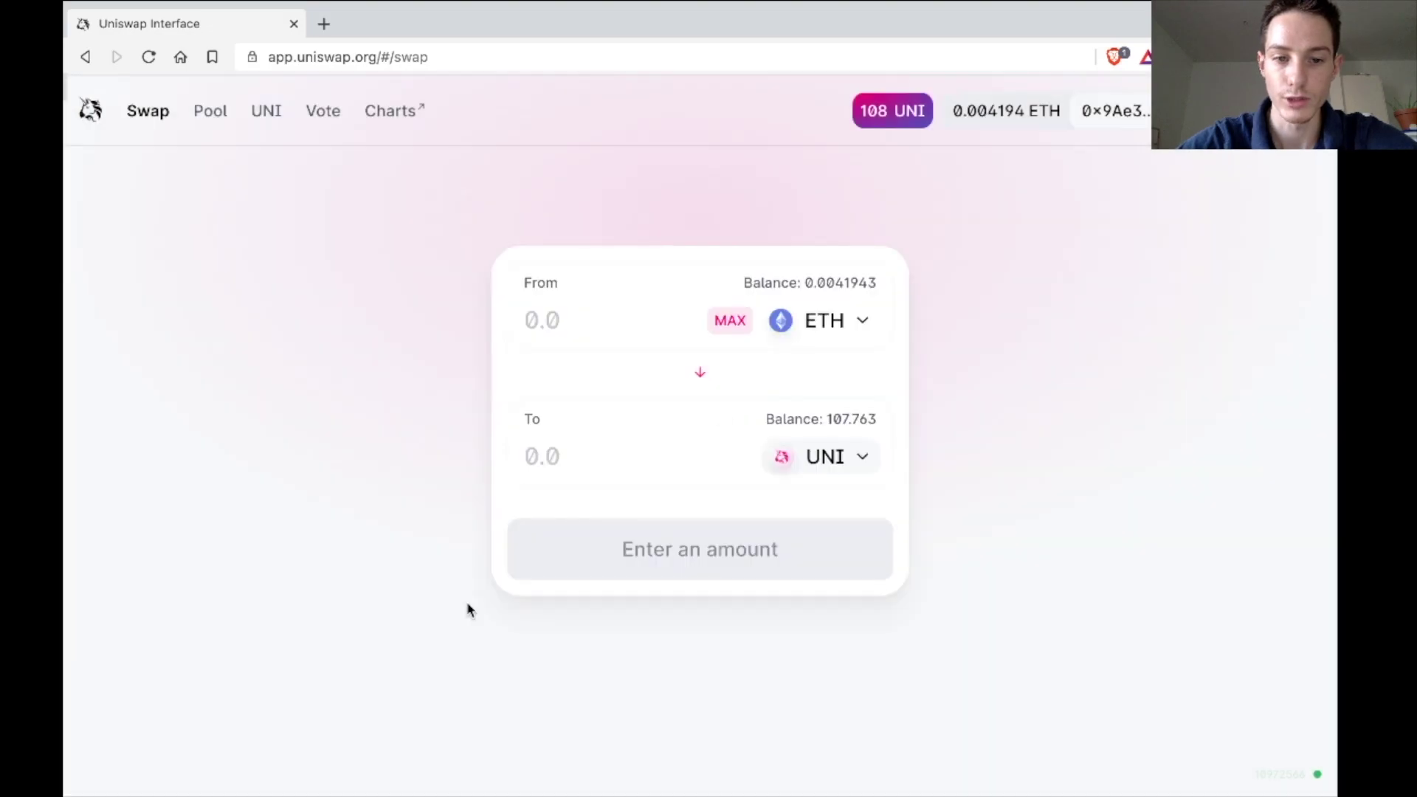
click(633, 327)
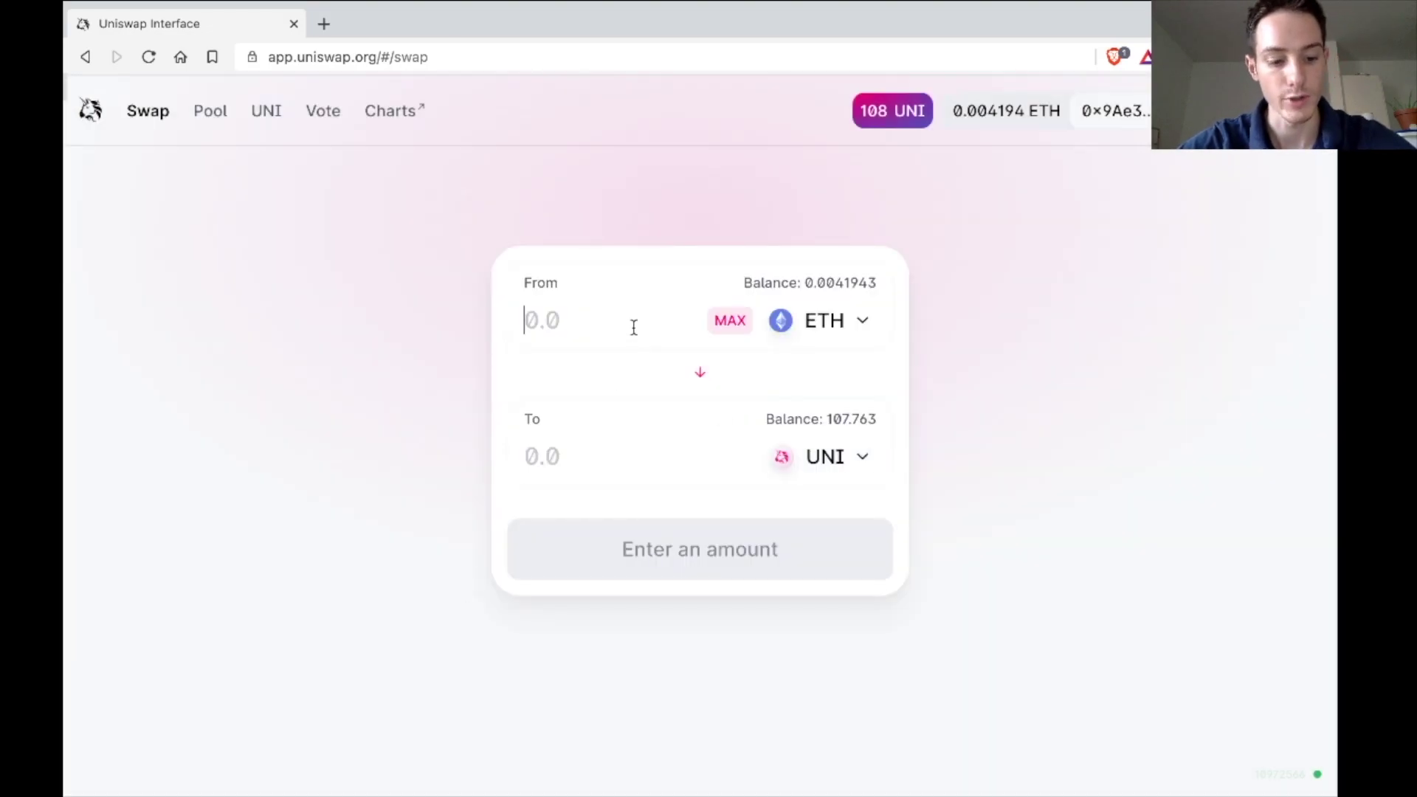
text(1)
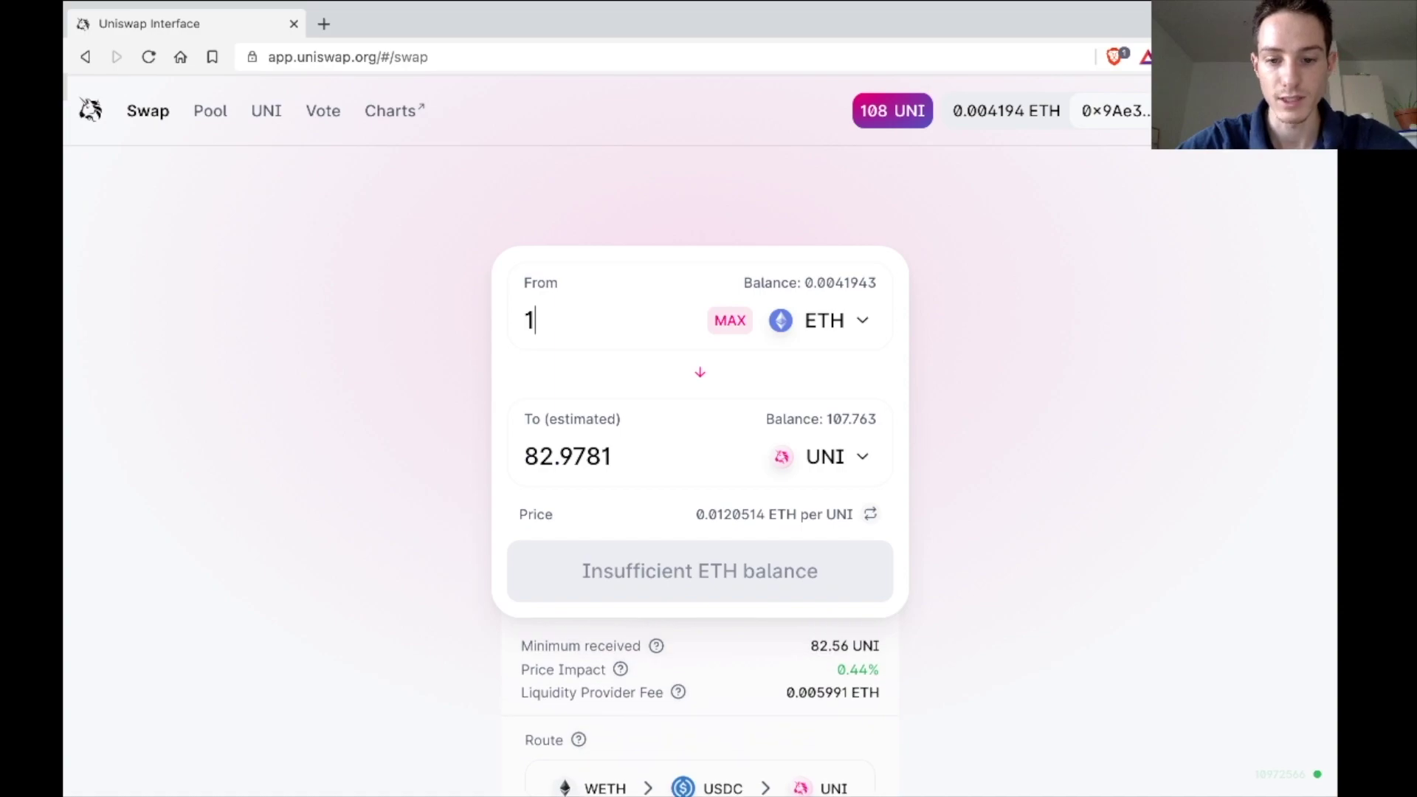
scroll(835, 584, down, 3)
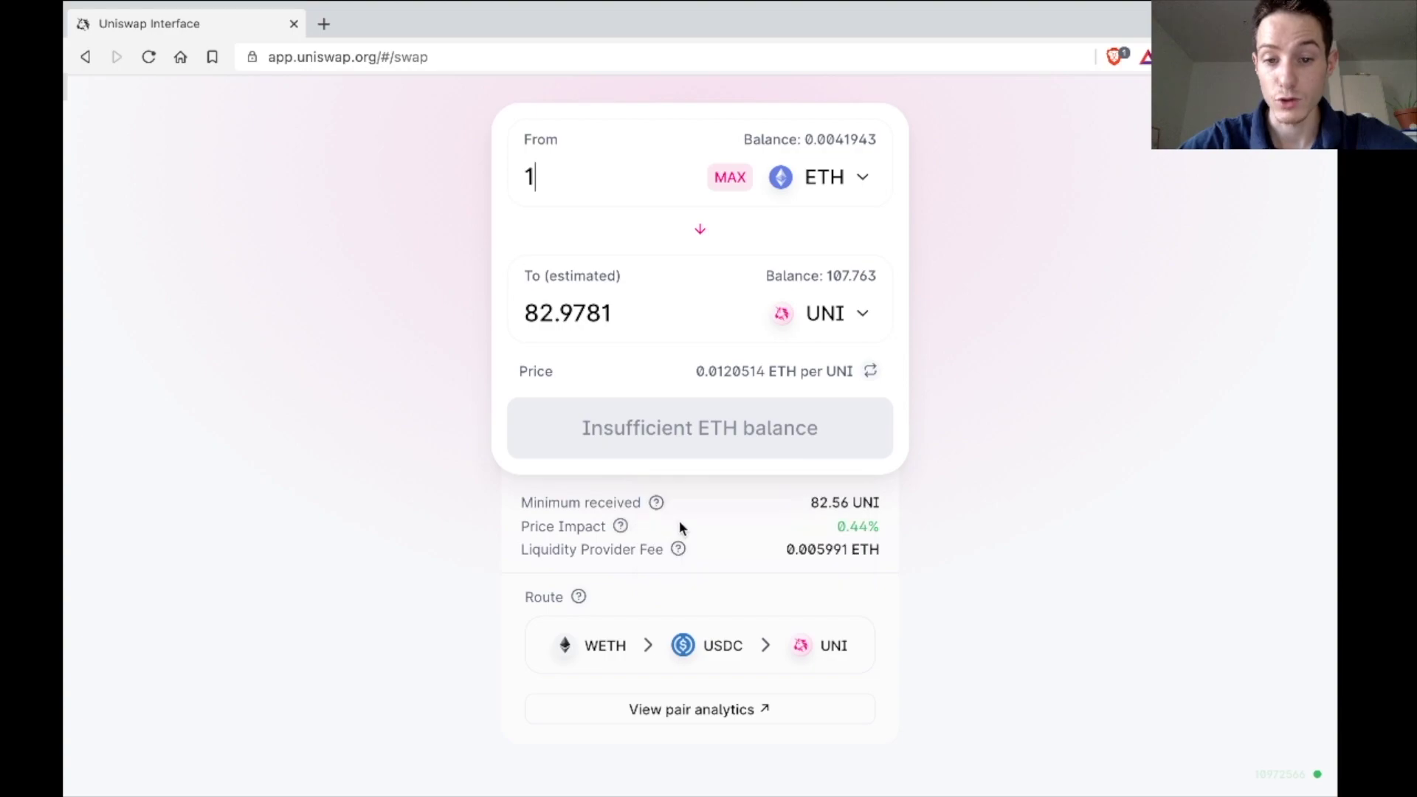
mouse_move(615, 534)
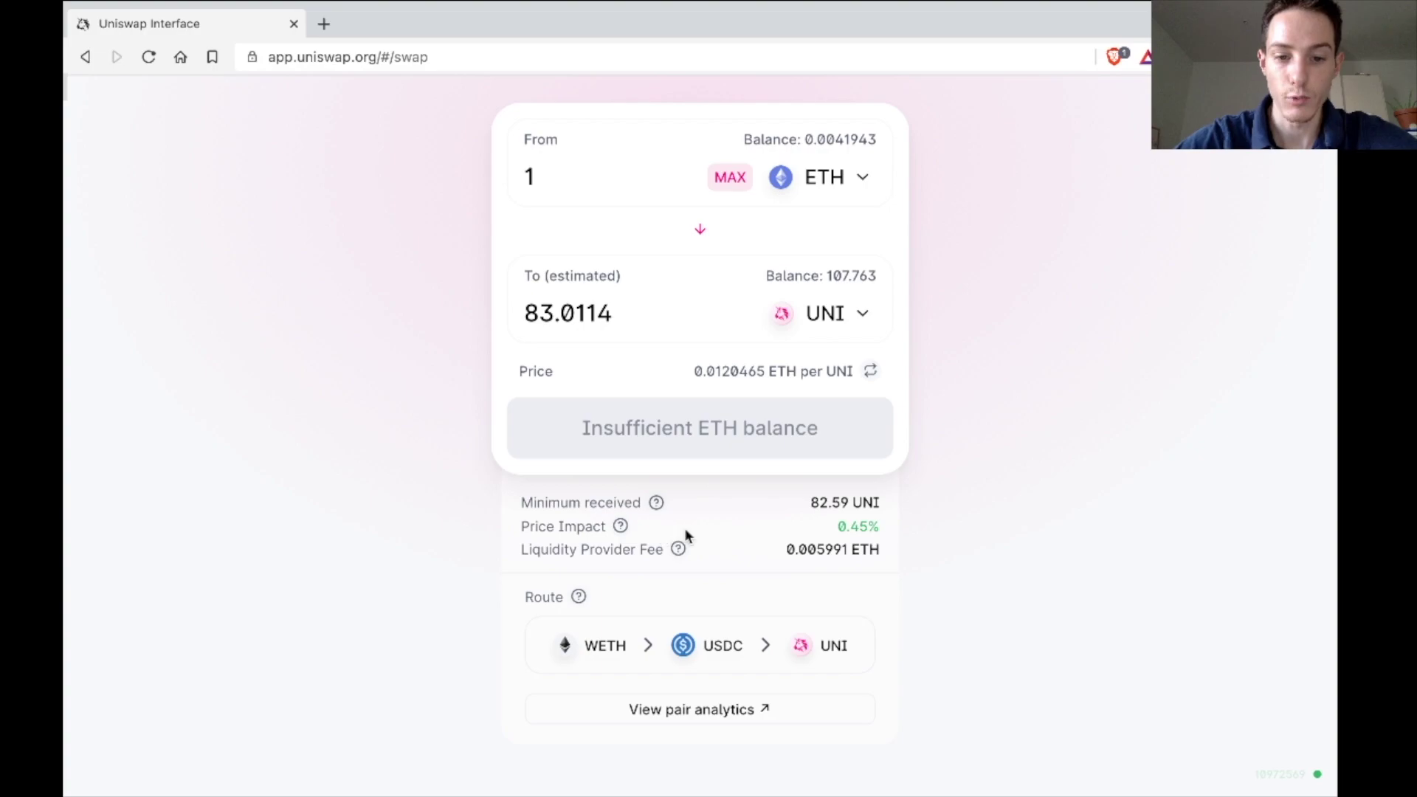
drag(788, 549, 847, 552)
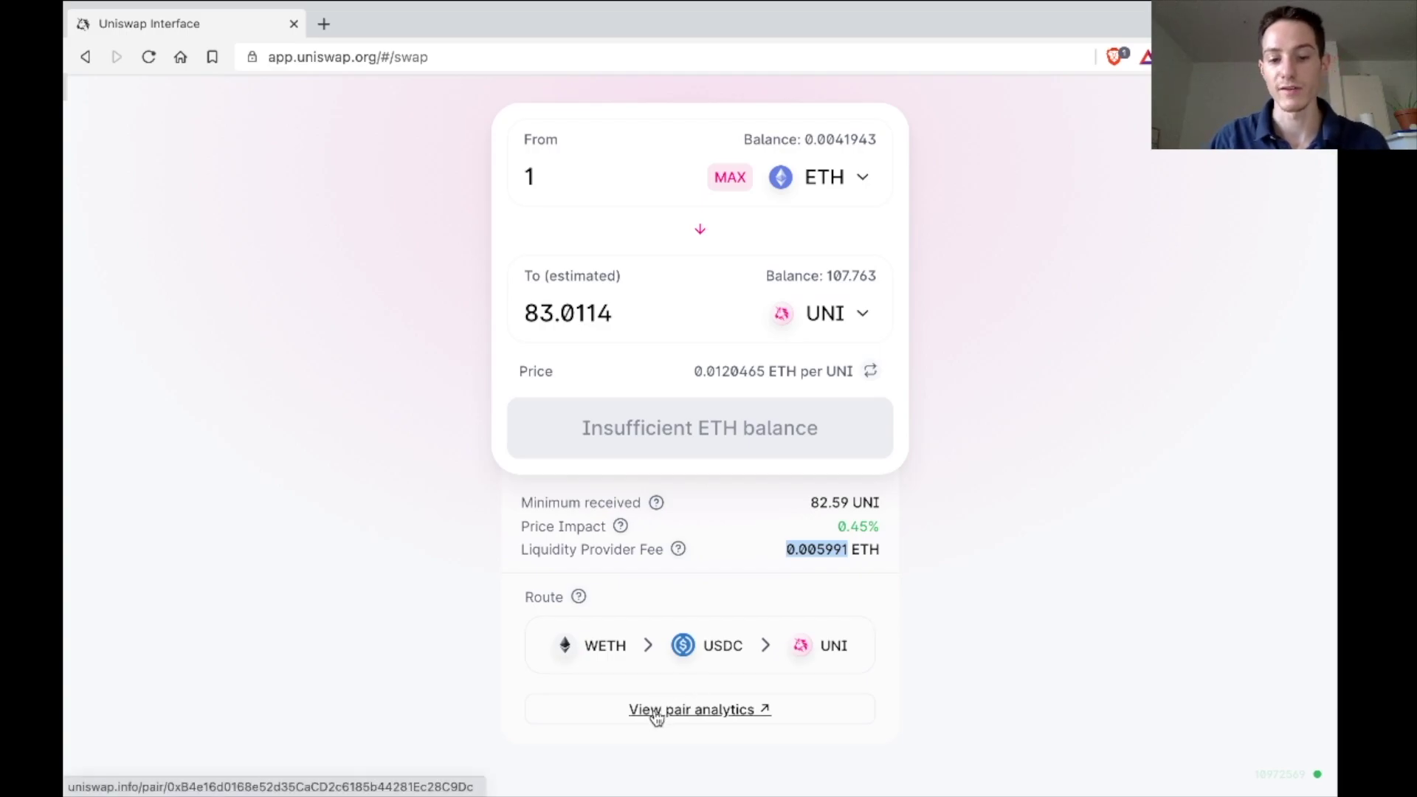
Step: Examine the swap's pair analytics for liquidity, volume, fees, pooled tokens and recent transactions, and close the analytics page
click(684, 713)
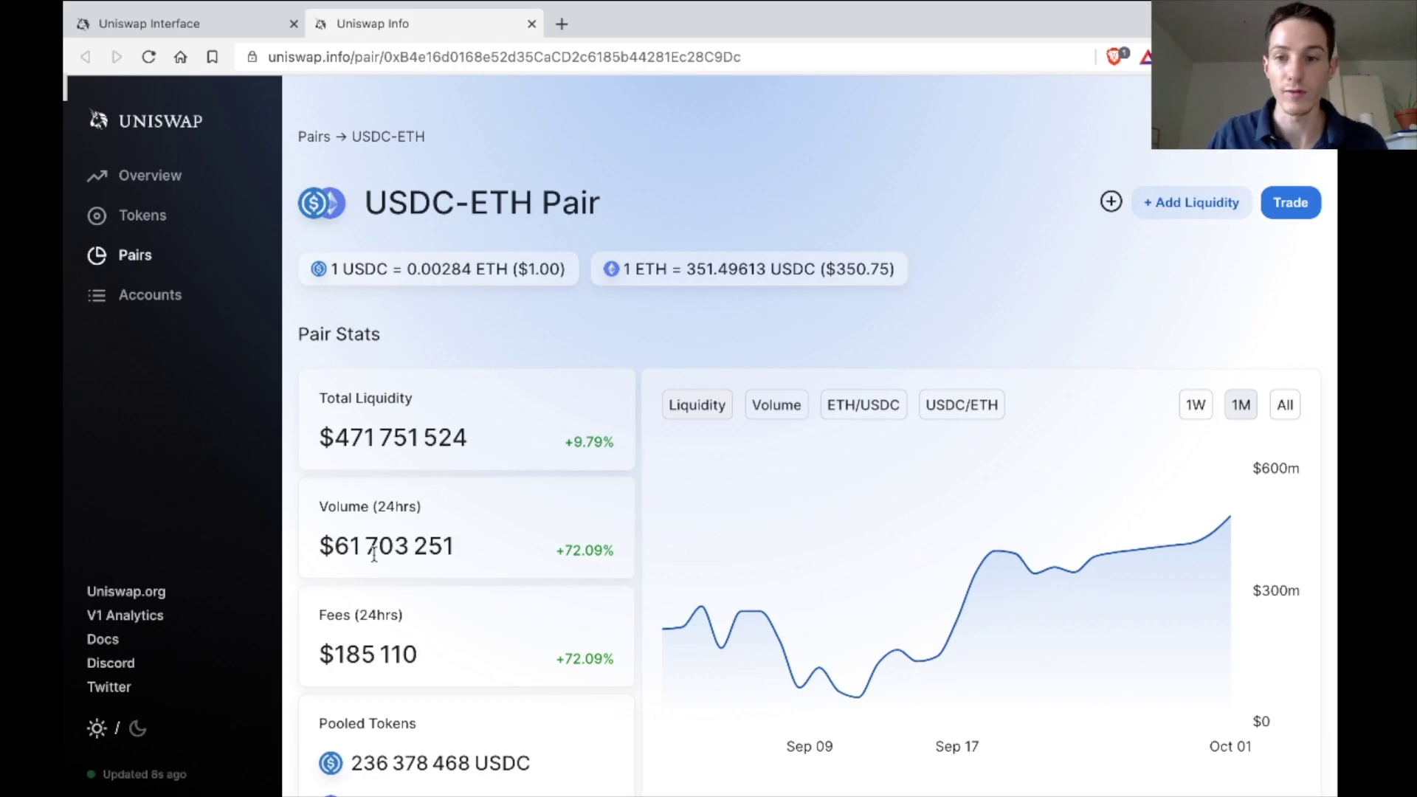
scroll(373, 554, down, 4)
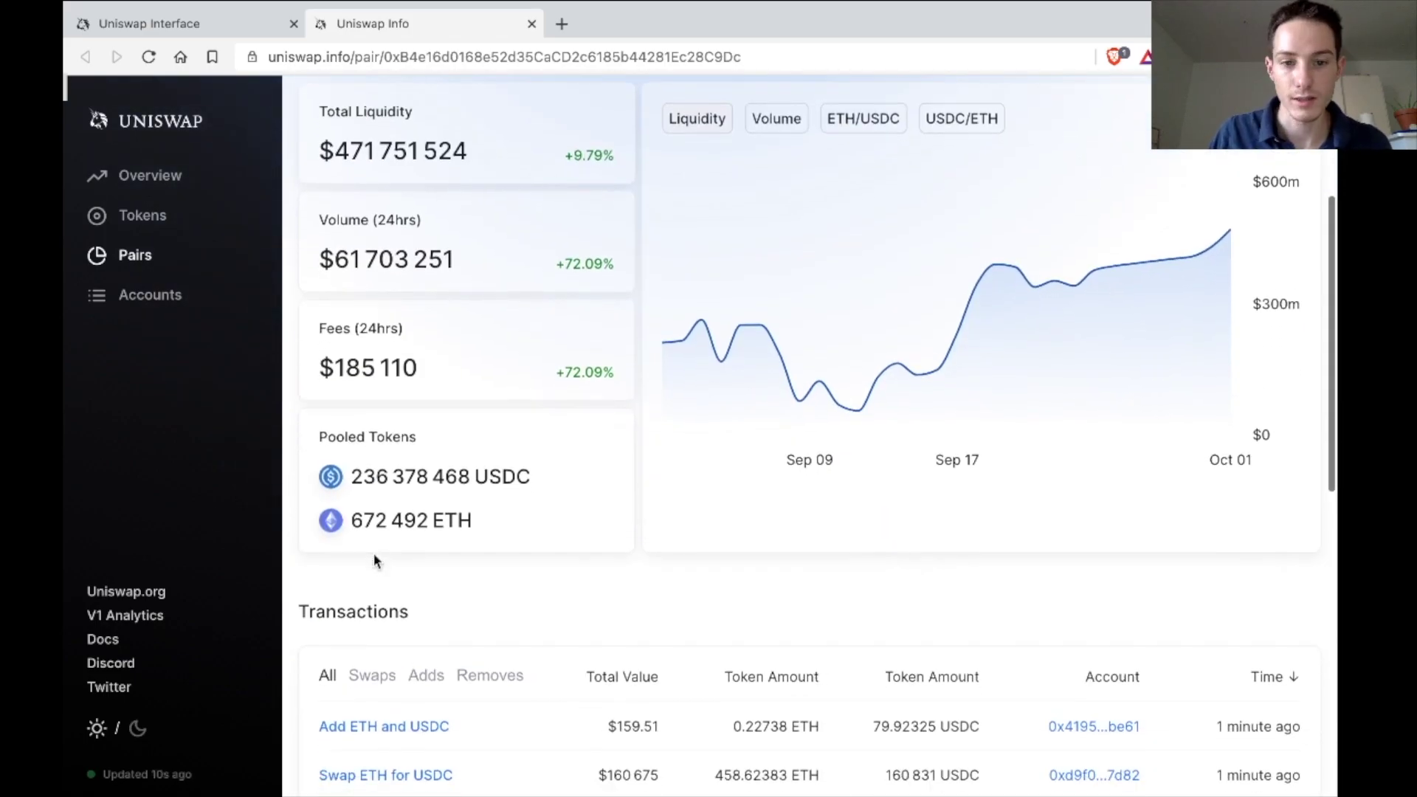
scroll(373, 561, down, 2)
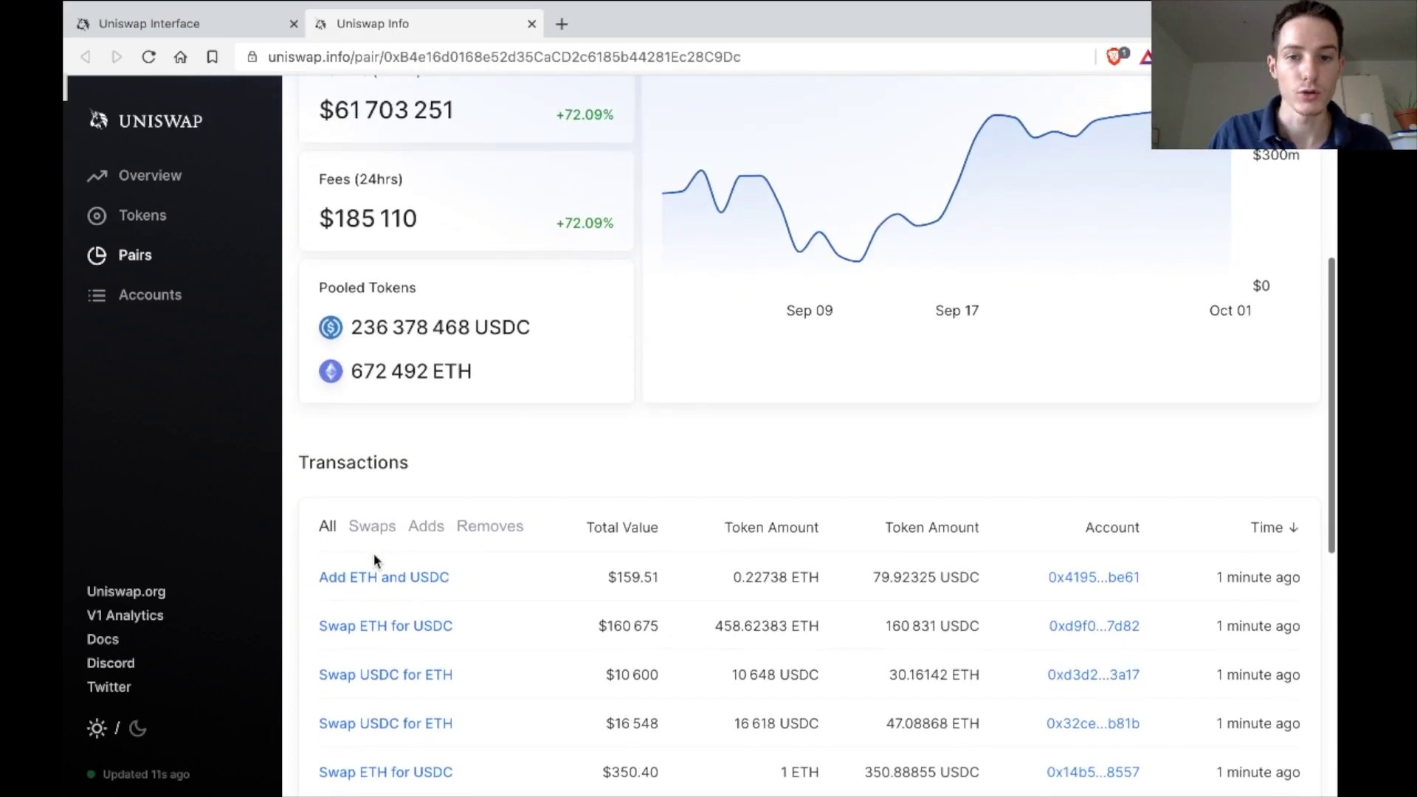
scroll(373, 552, up, 6)
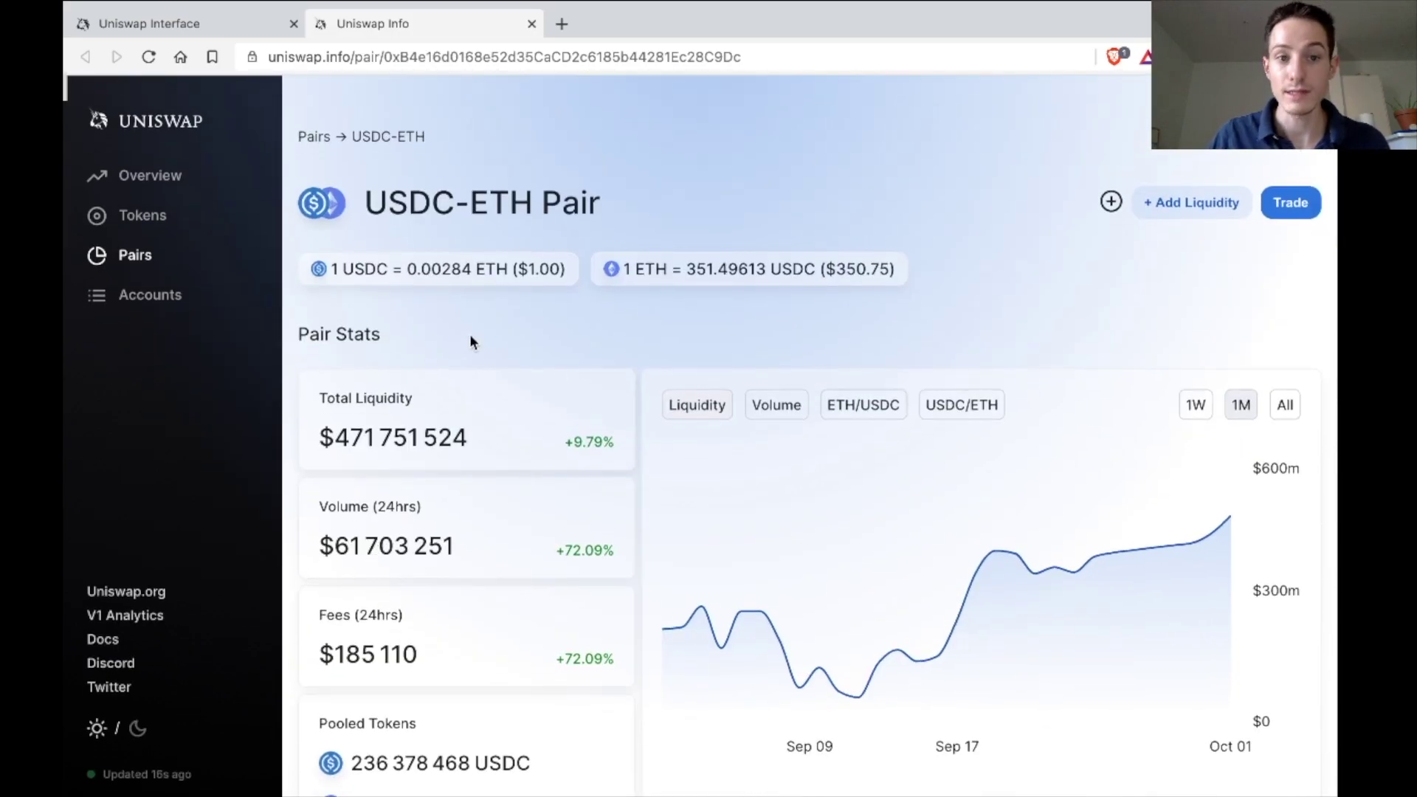
scroll(469, 334, down, 1)
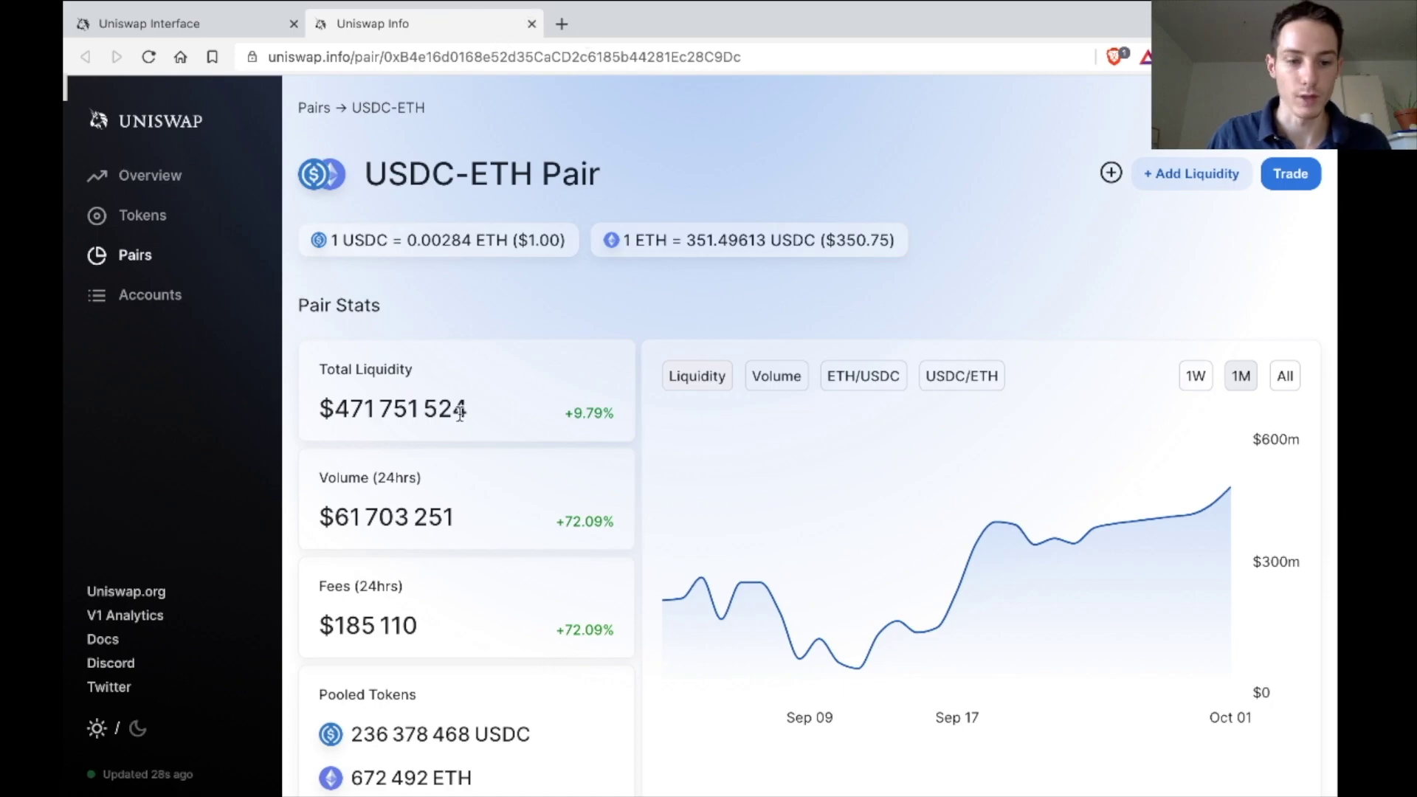
scroll(459, 411, down, 13)
scroll(533, 264, up, 3)
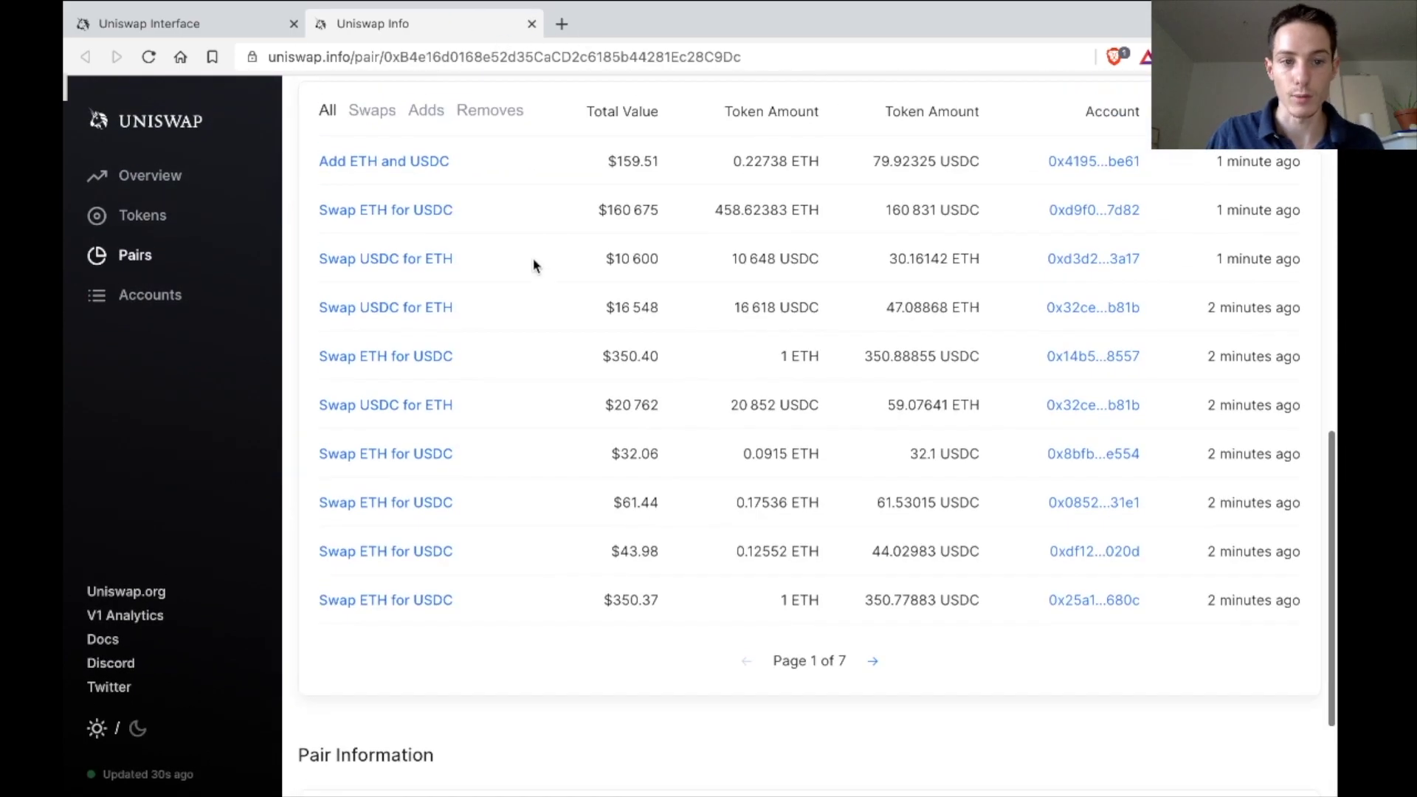
scroll(533, 264, down, 3)
scroll(533, 264, up, 14)
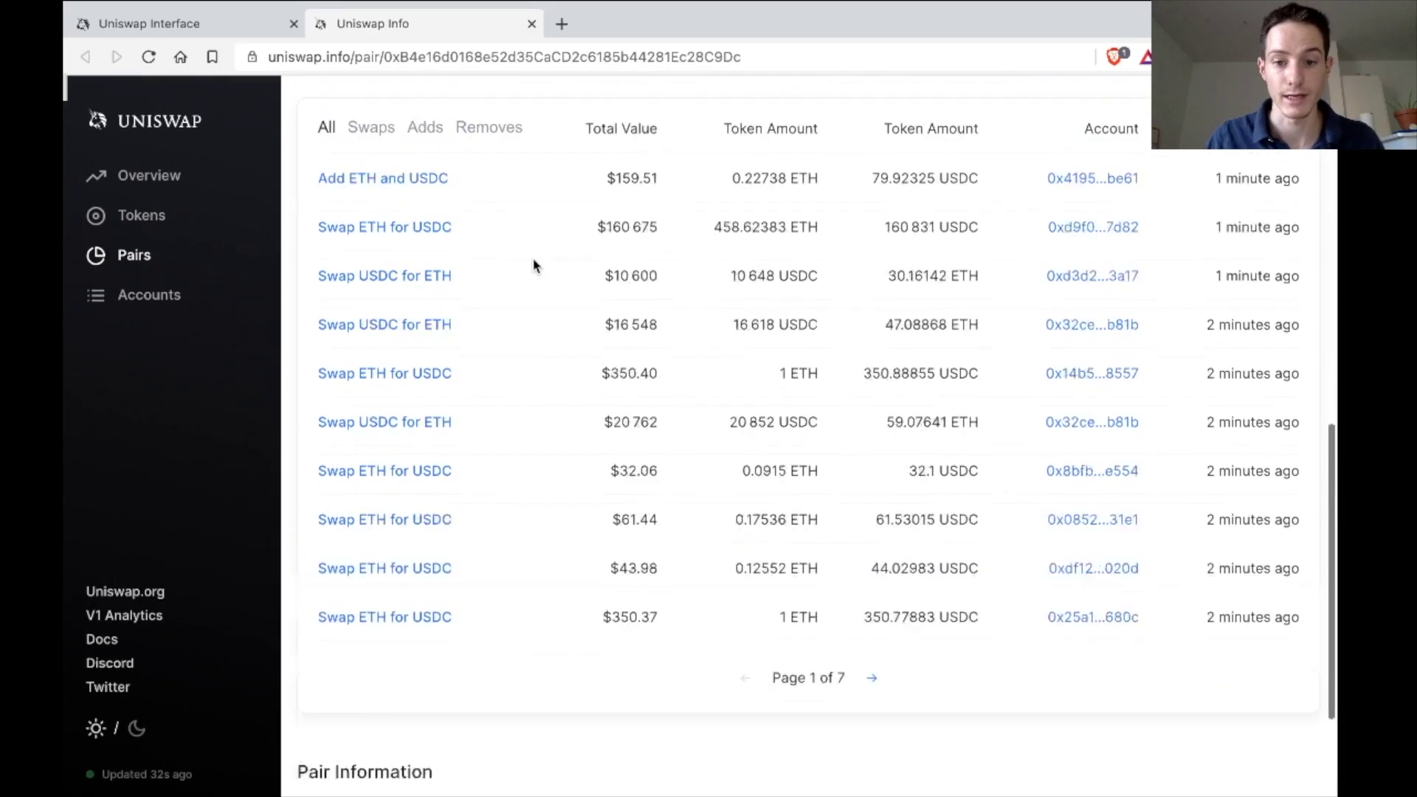
click(531, 24)
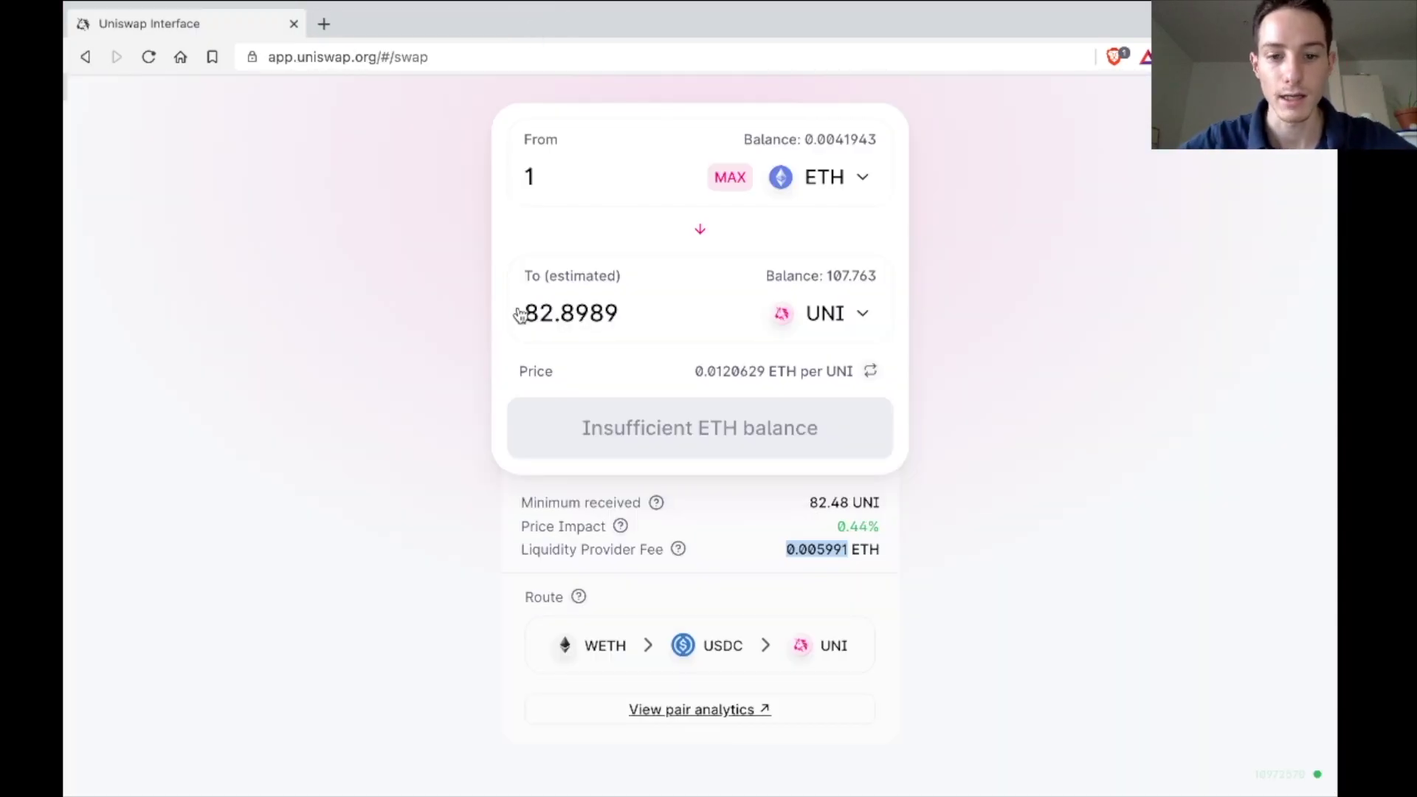
Step: Go to the liquidity pool section and open the form for adding liquidity
scroll(520, 314, up, 3)
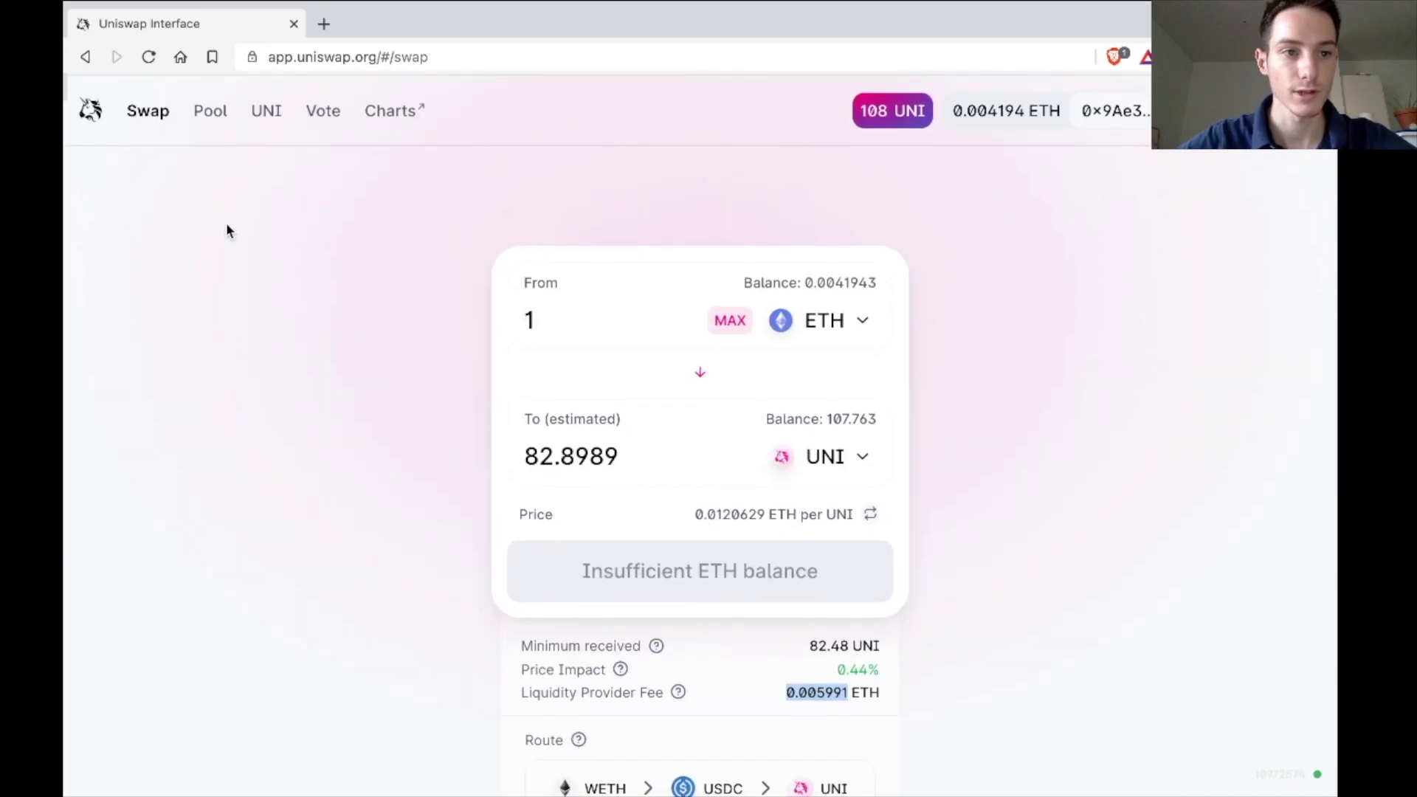
click(210, 111)
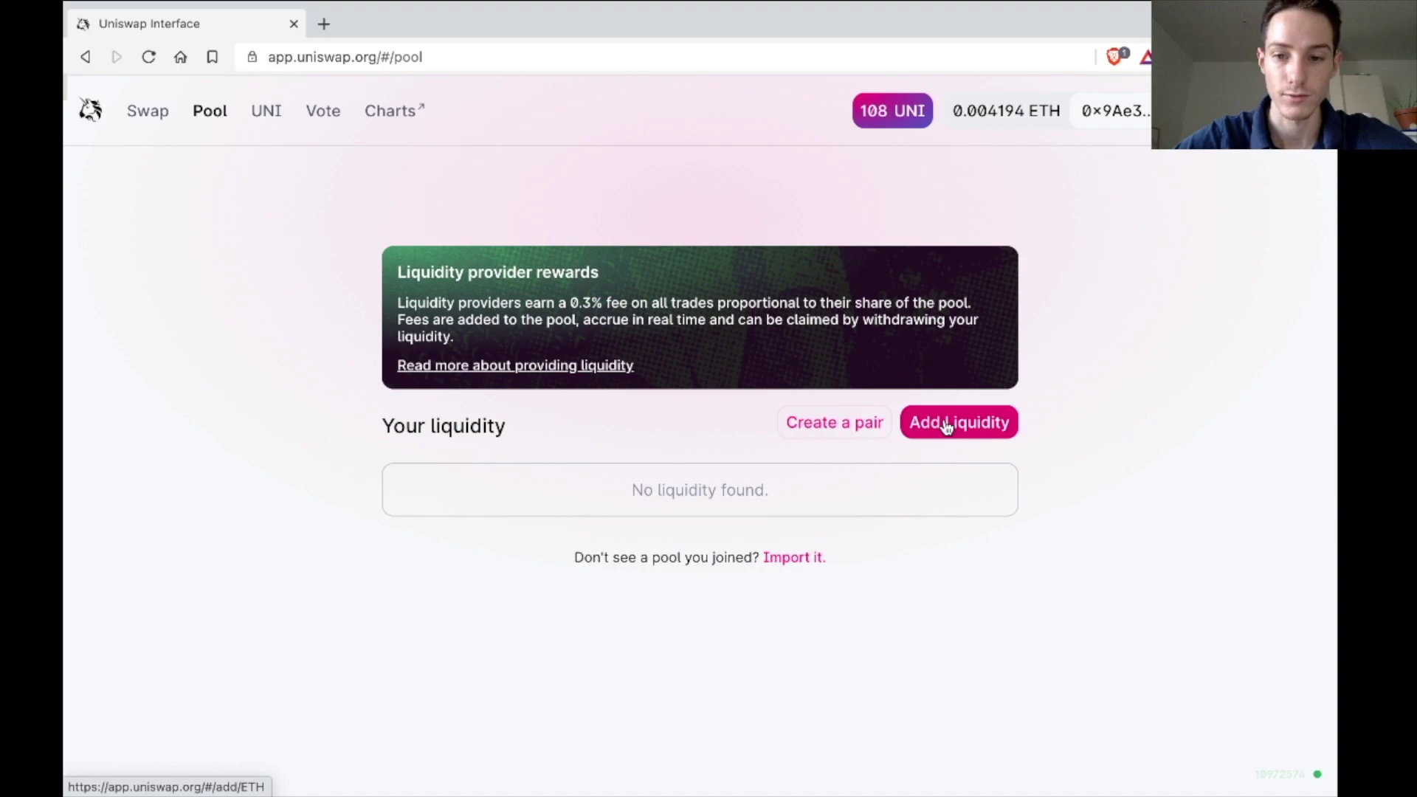
click(967, 426)
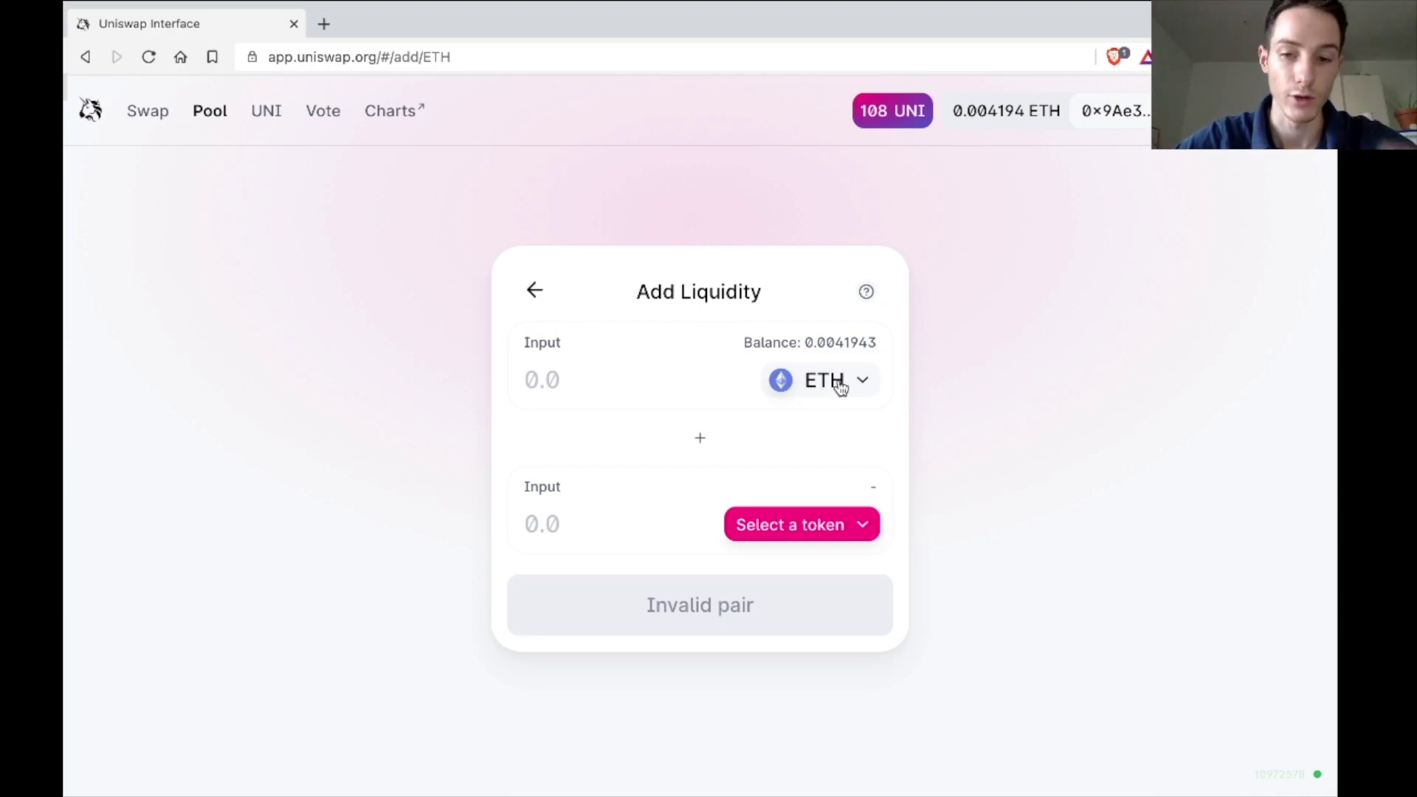
Step: Check the choices for the first token, keep ETH, and choose DAI as the second token of the pair
click(839, 382)
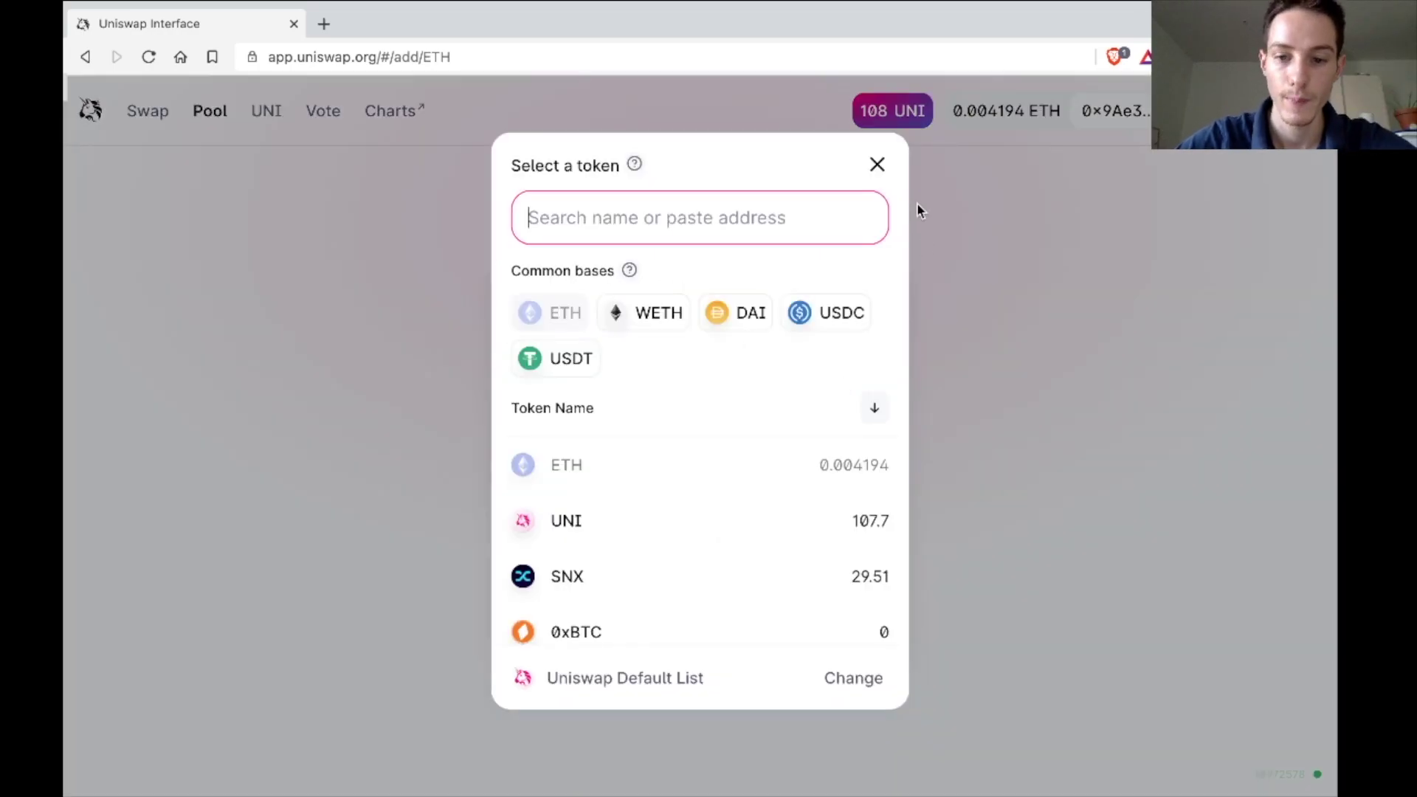
click(877, 165)
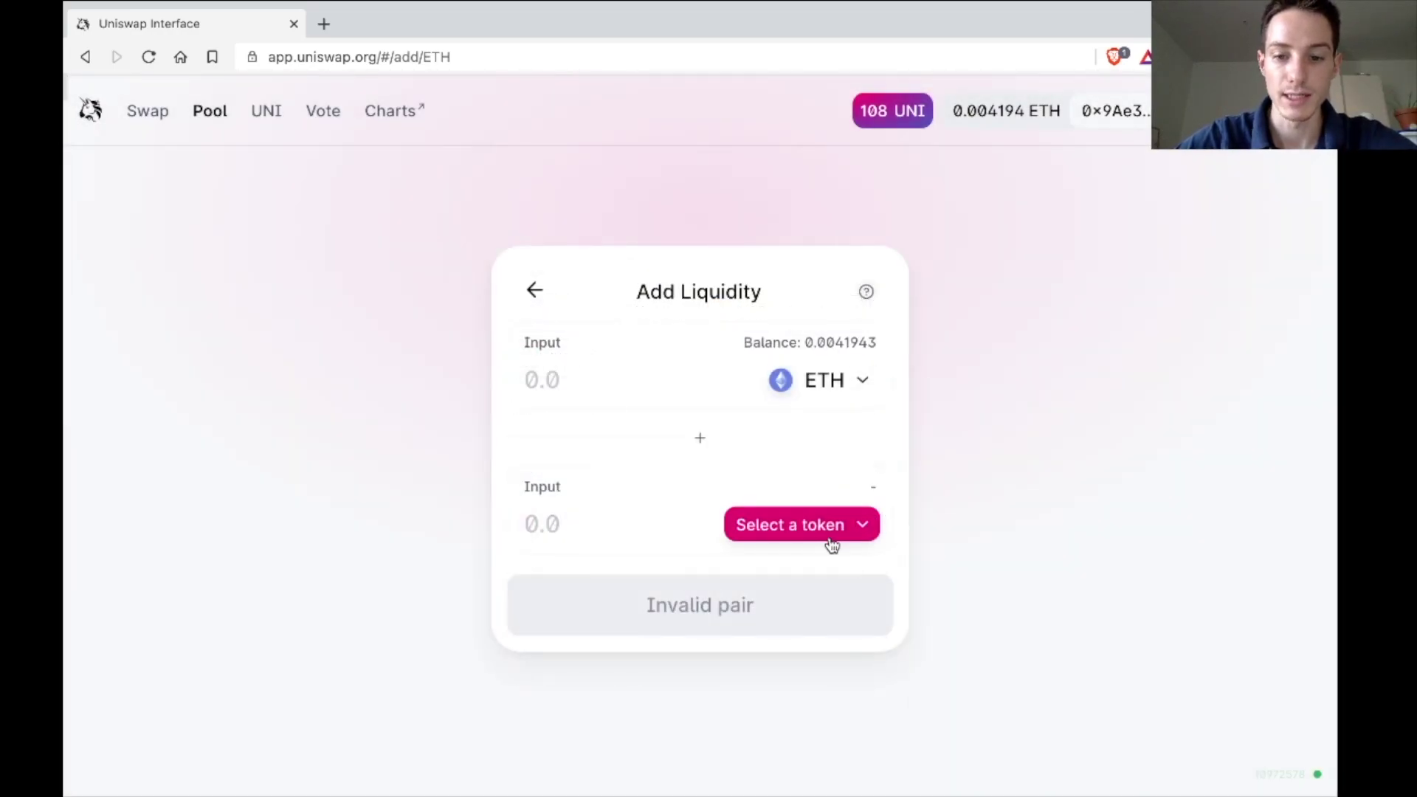
click(832, 545)
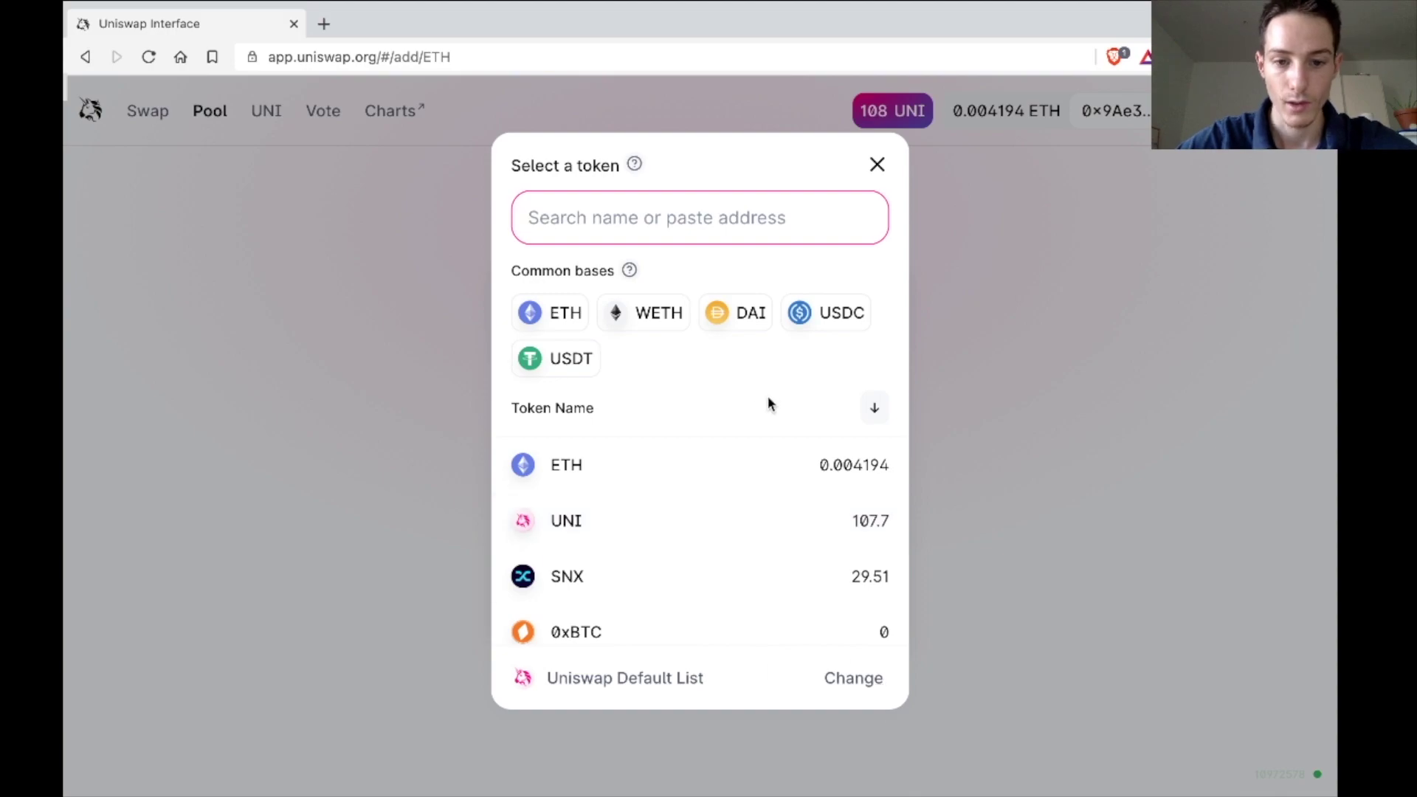
click(727, 319)
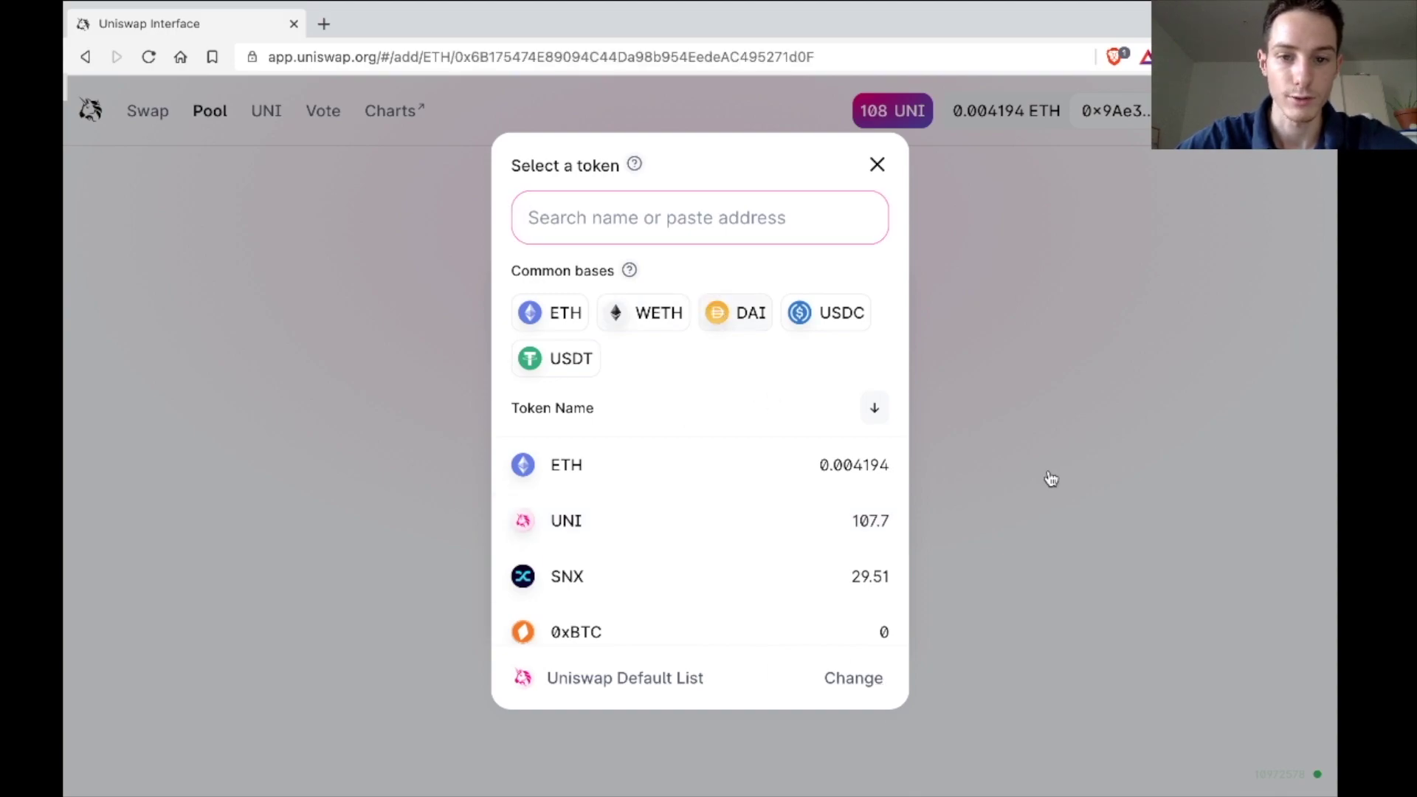
click(1050, 479)
Step: Enter 1 DAI as the liquidity deposit and review the prices, pool share and fee explanation
scroll(767, 606, down, 1)
click(646, 328)
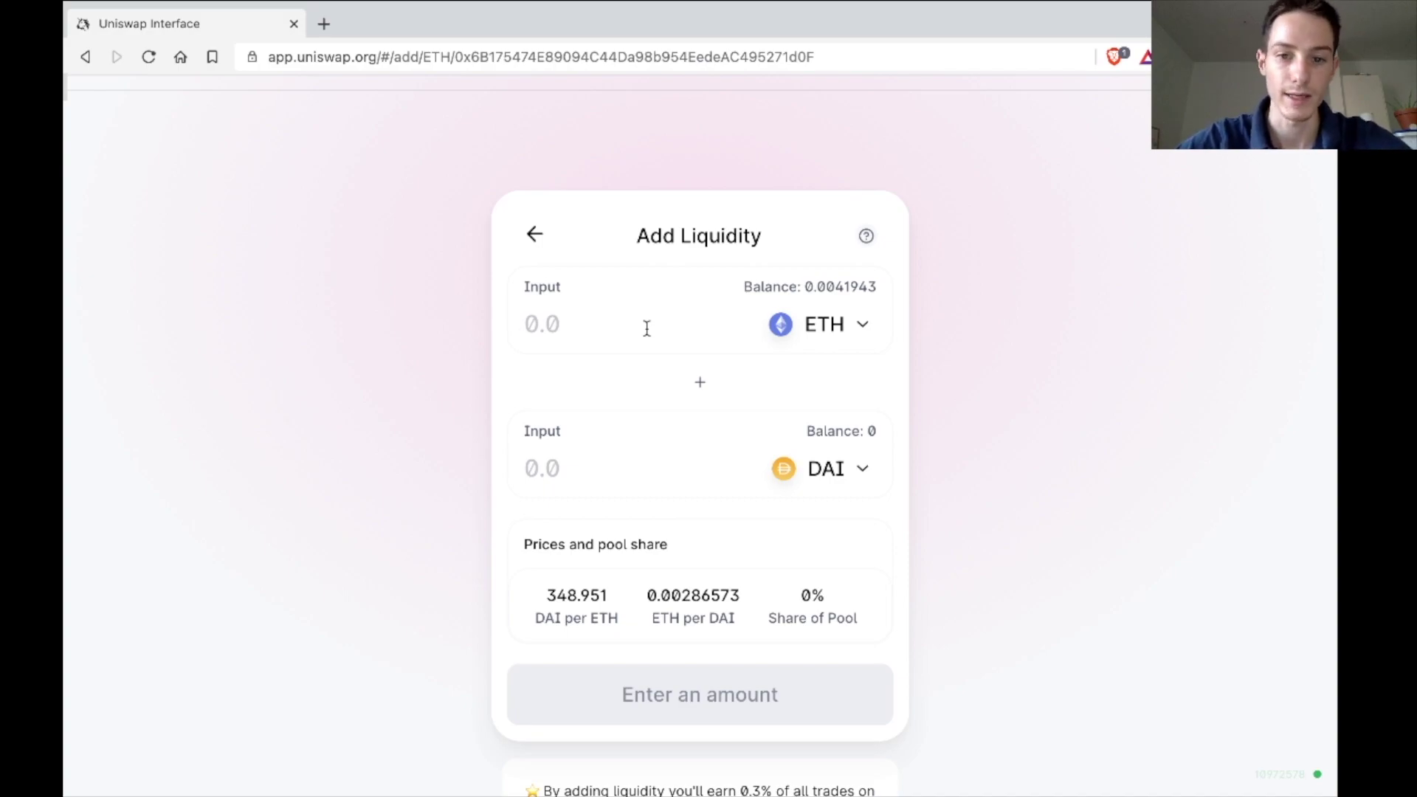
click(566, 476)
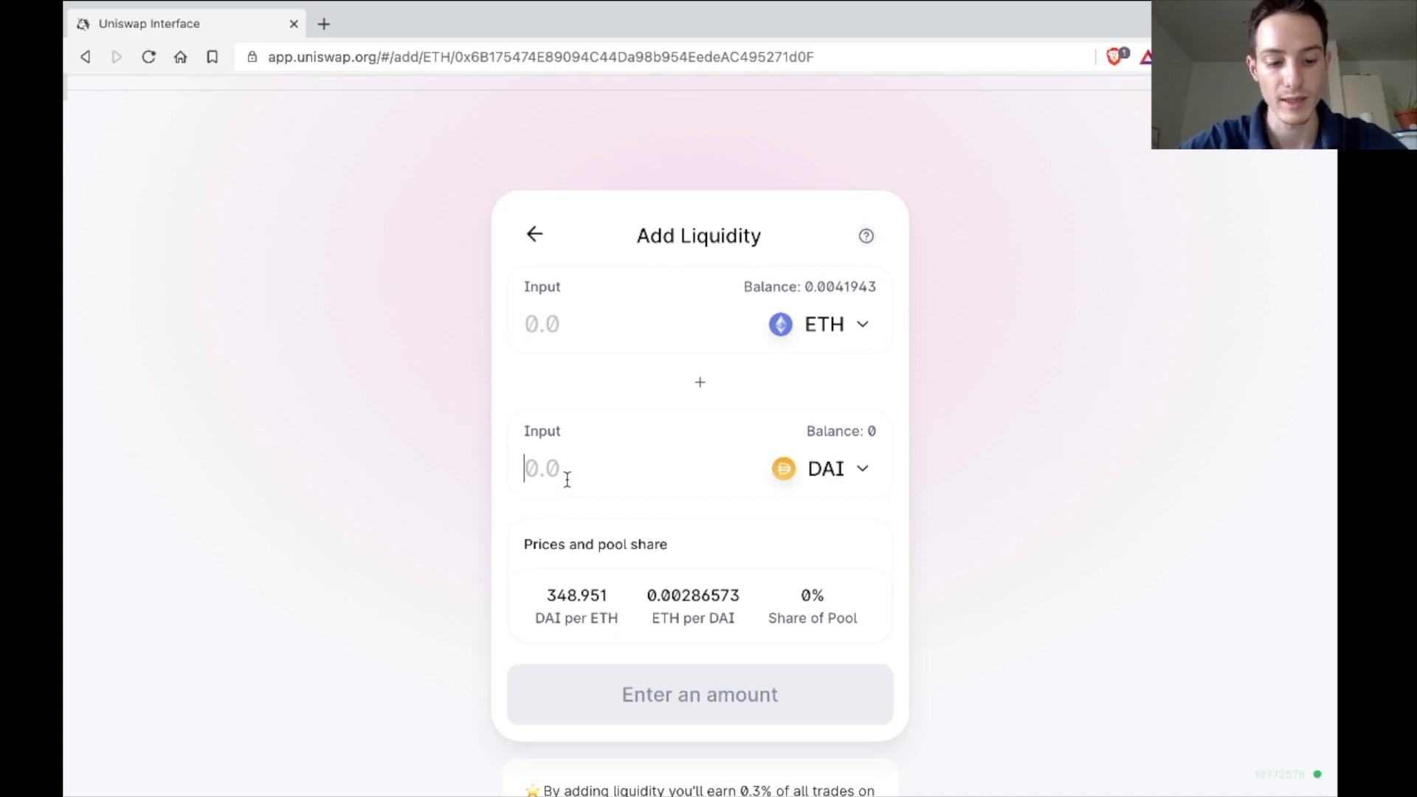
text(1)
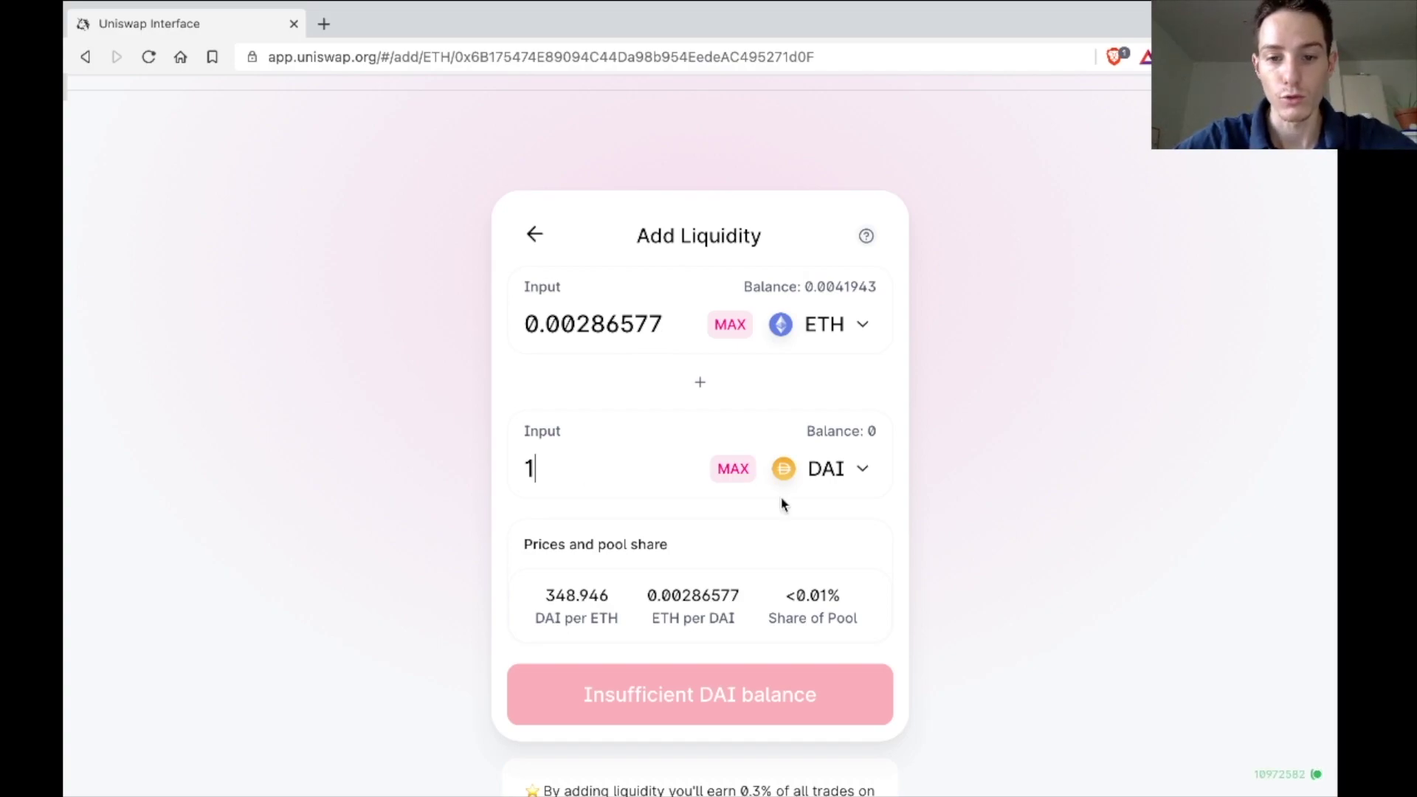
scroll(780, 499, down, 1)
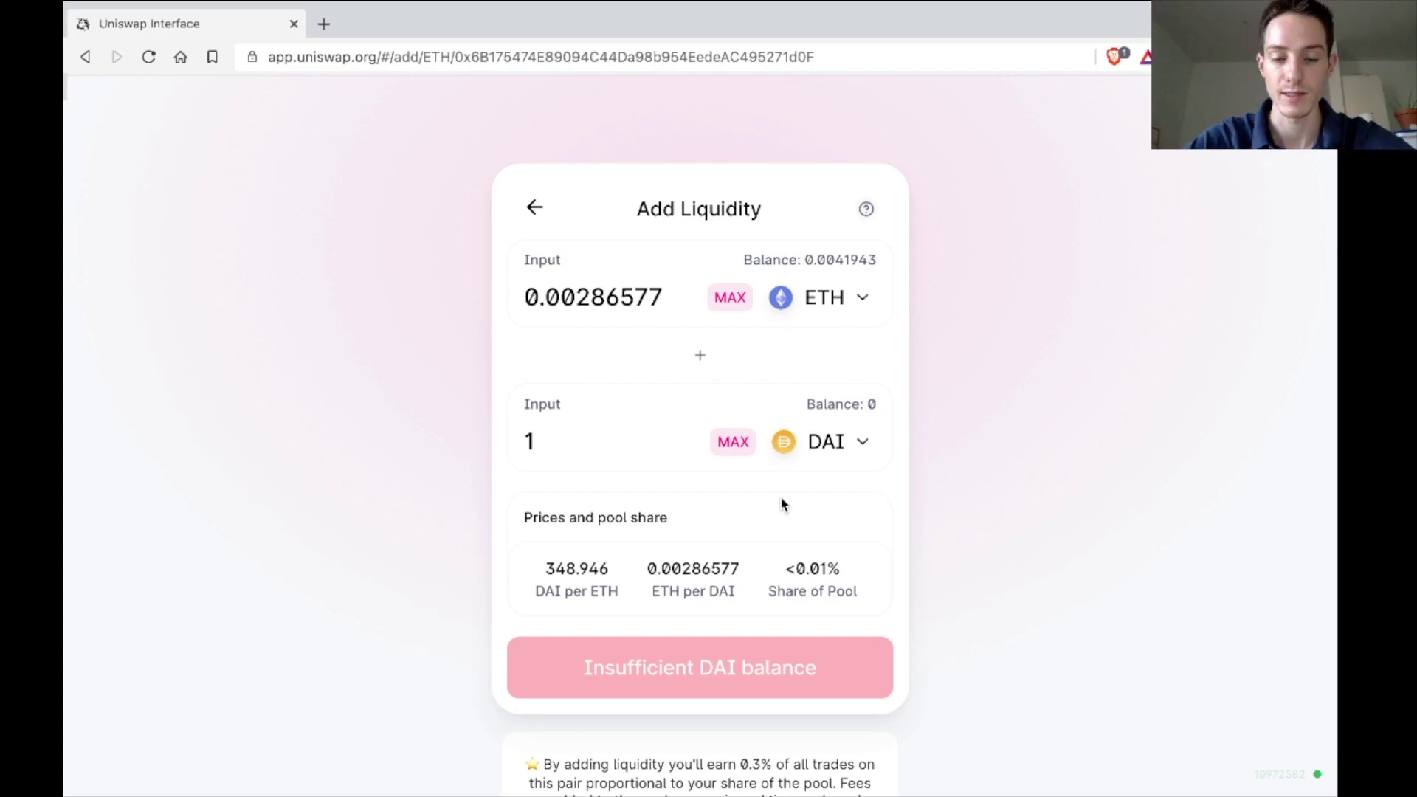
scroll(589, 443, down, 2)
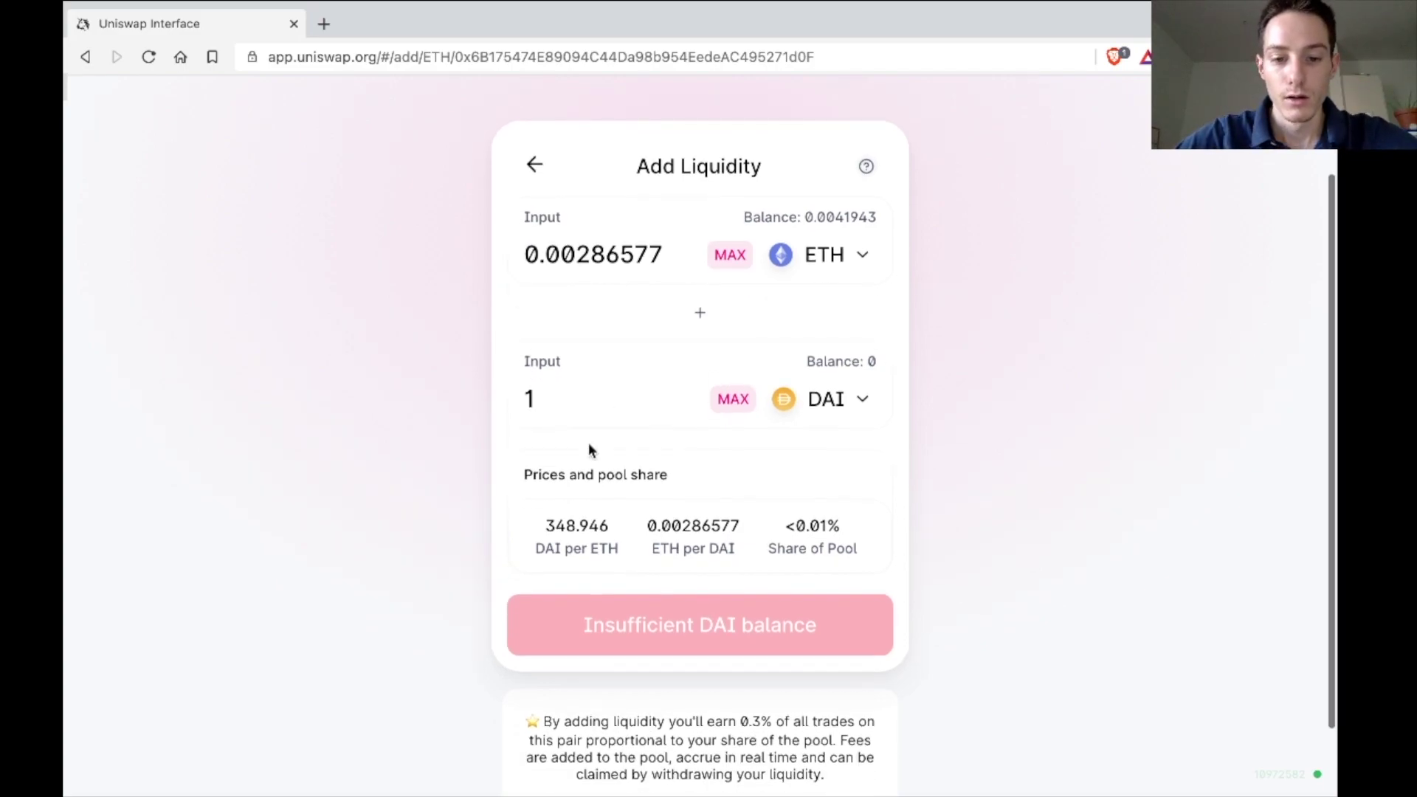
scroll(589, 443, up, 3)
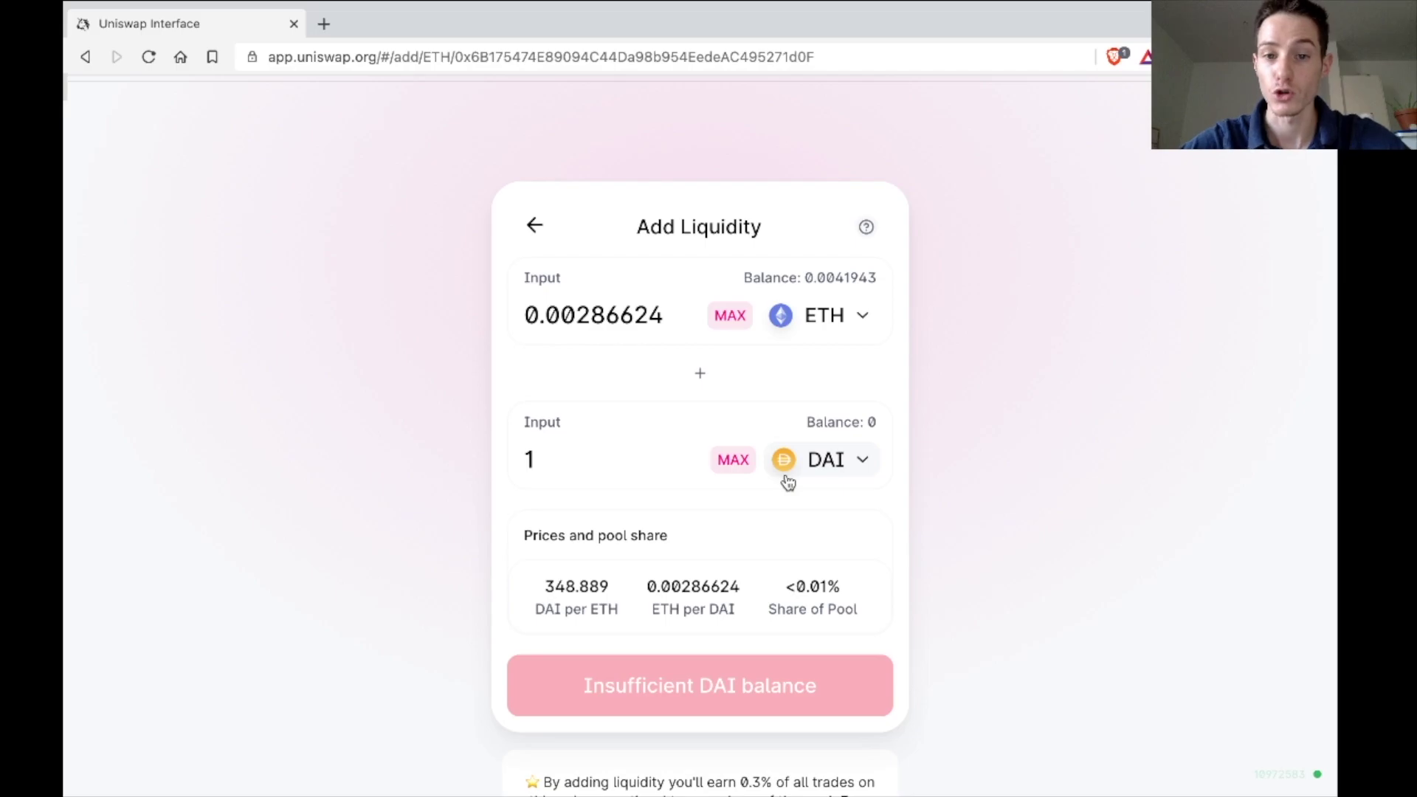
Step: Examine the ETH and DAI deposit amounts, the pool share and the explanation of liquidity provider fees
scroll(788, 481, down, 2)
scroll(788, 481, up, 2)
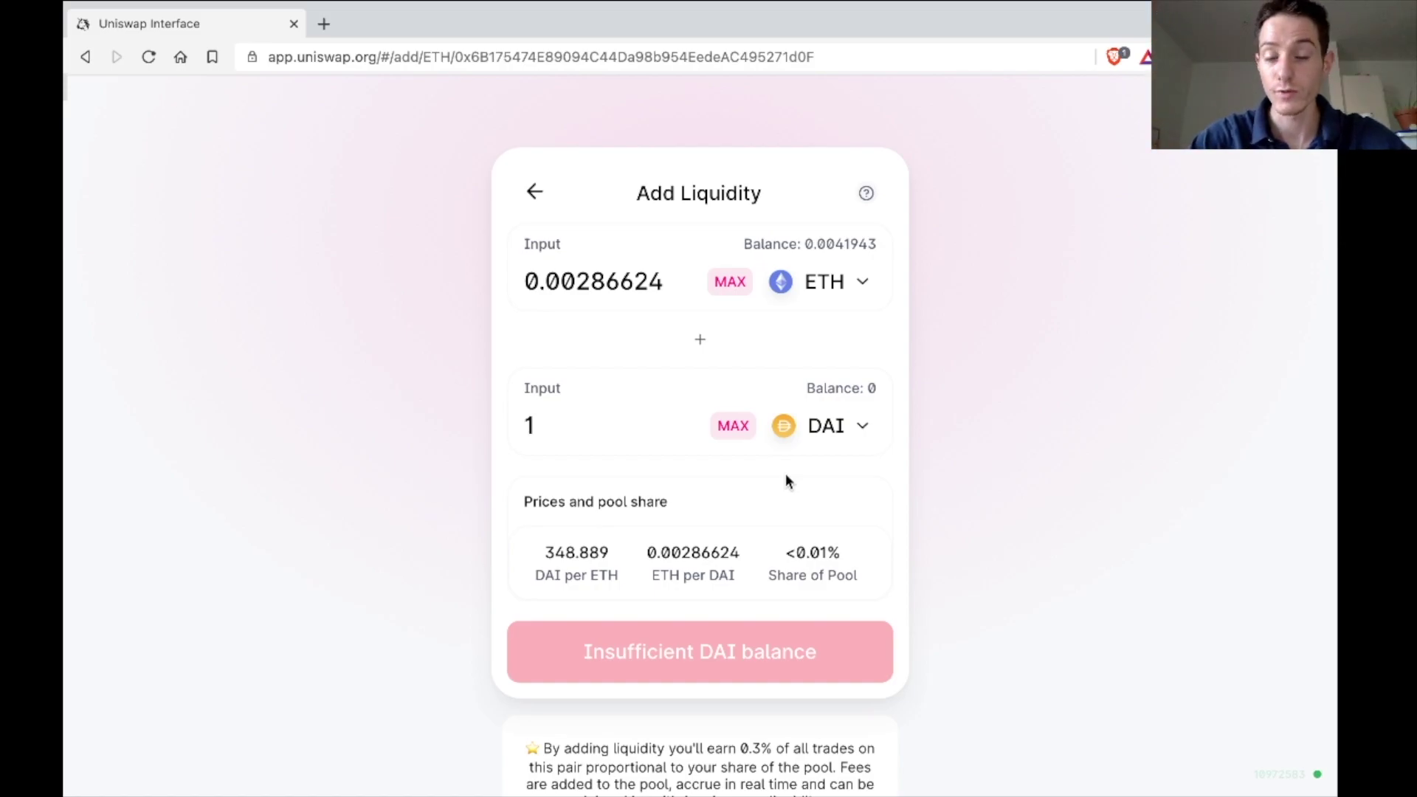
scroll(785, 476, up, 2)
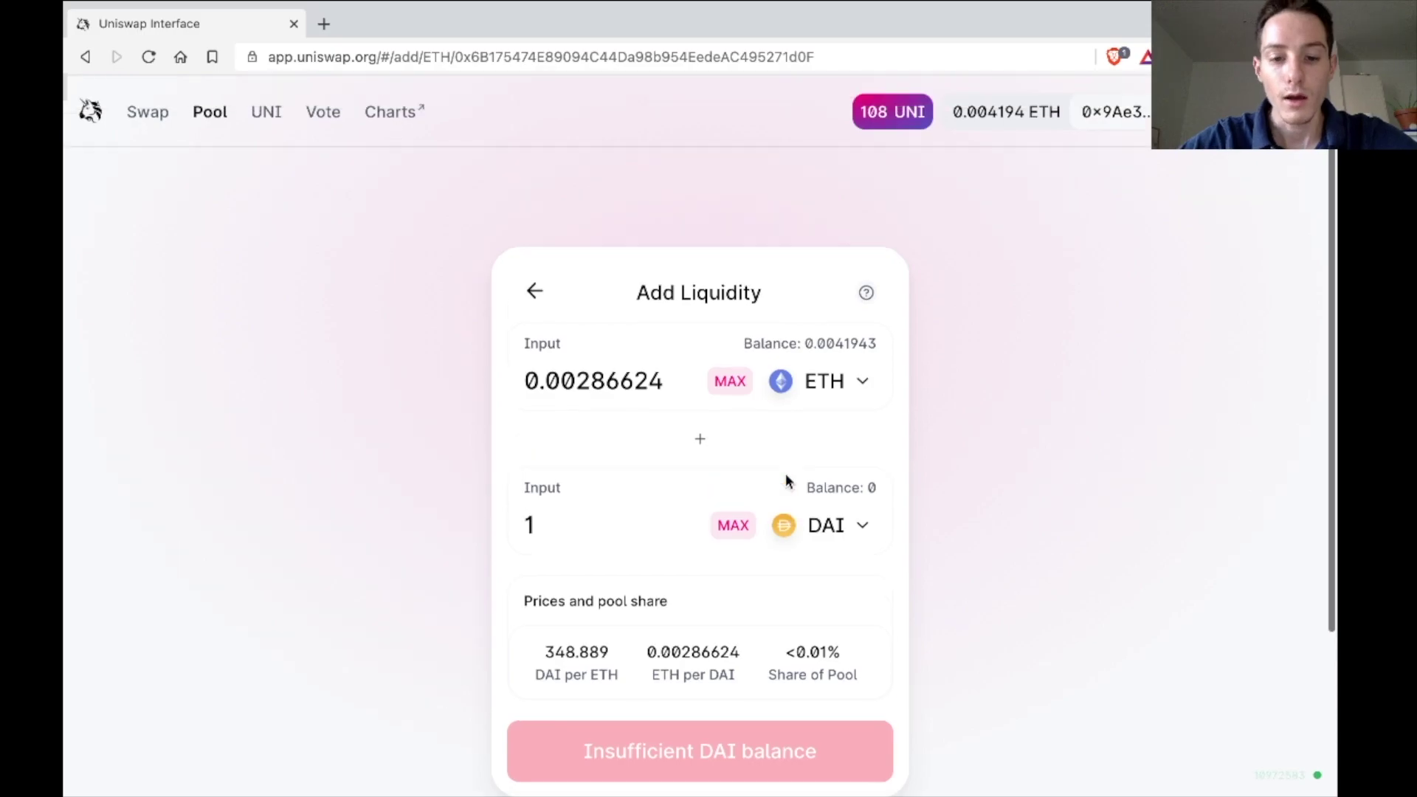
scroll(785, 478, down, 2)
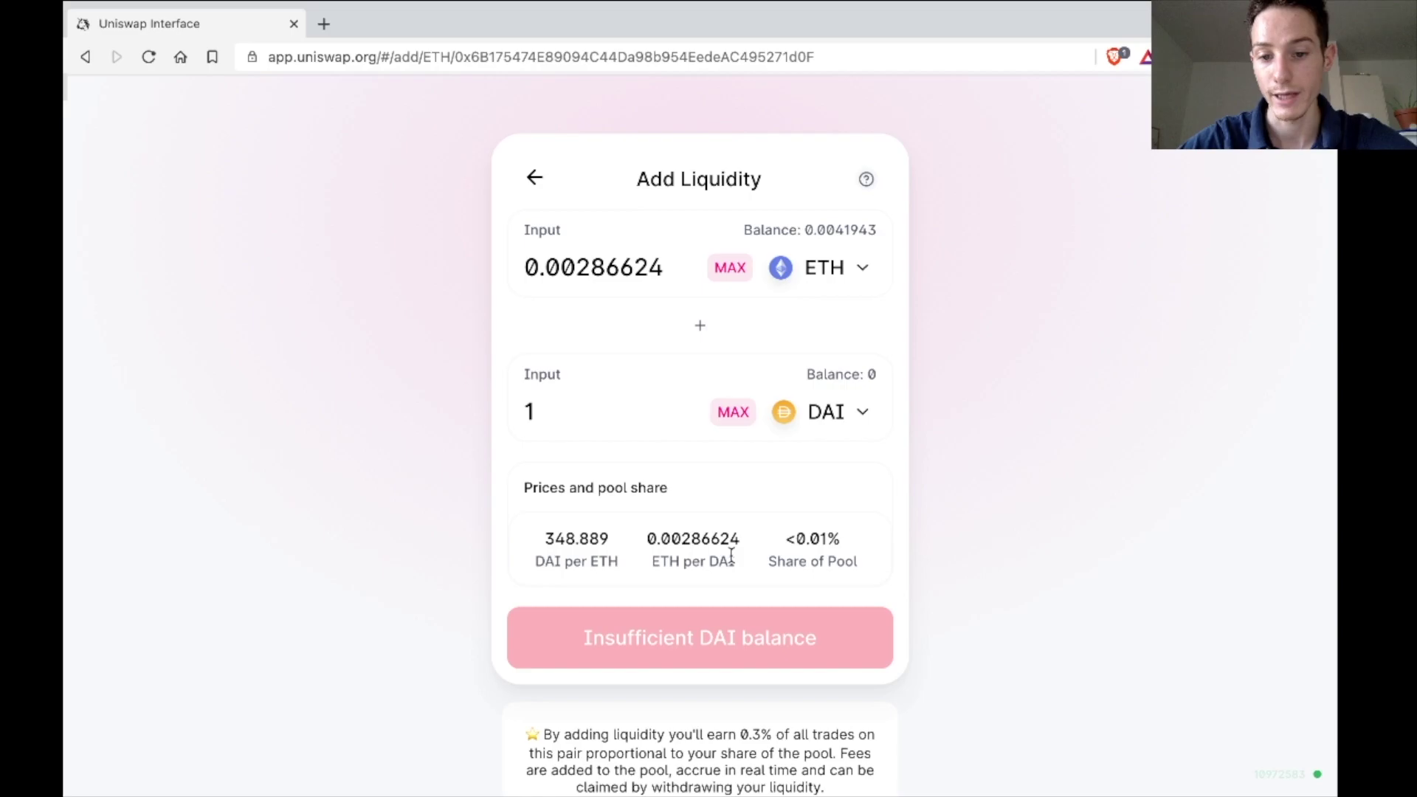
scroll(730, 555, down, 3)
scroll(731, 562, up, 6)
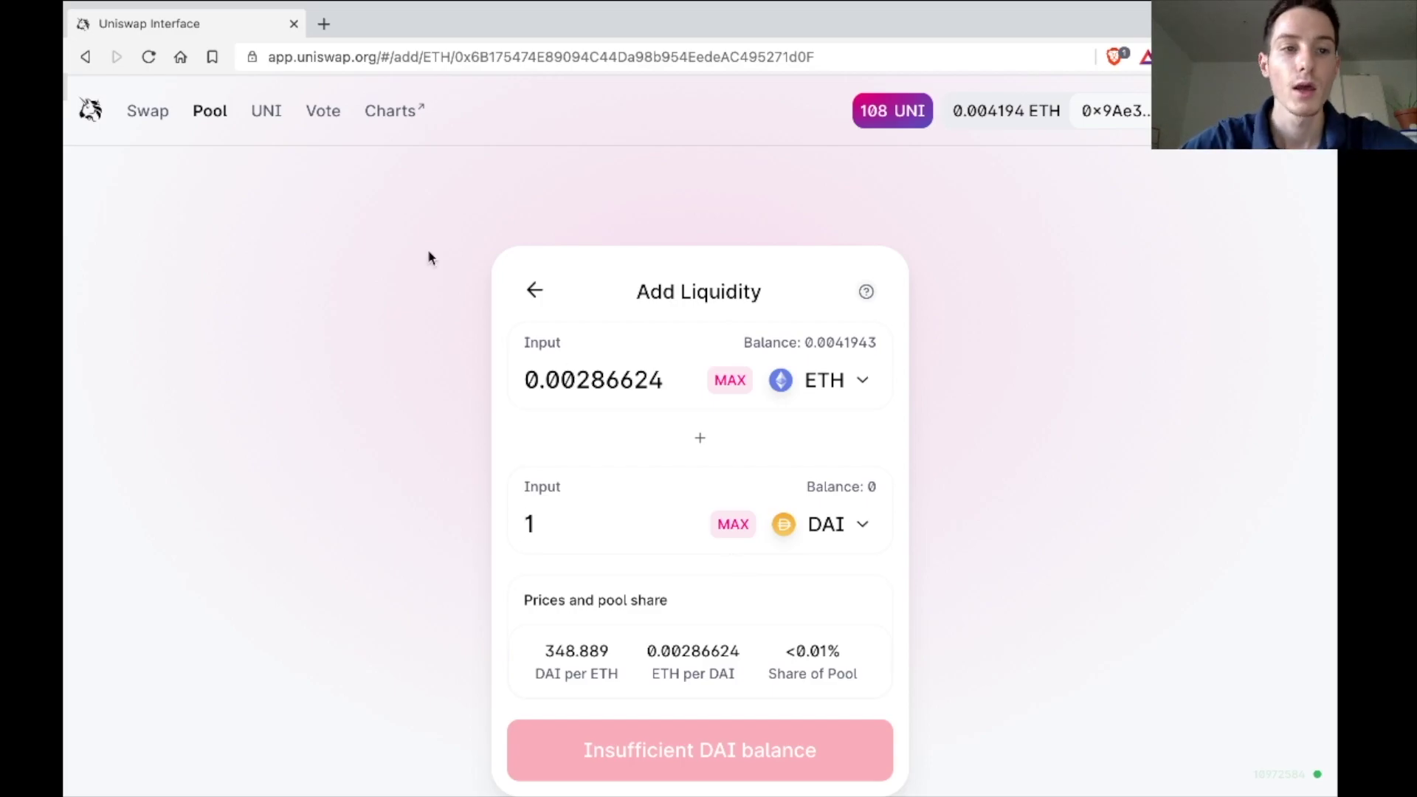
Step: Go to the UNI liquidity mining section and review the participating pools with their deposits and reward rates
click(270, 114)
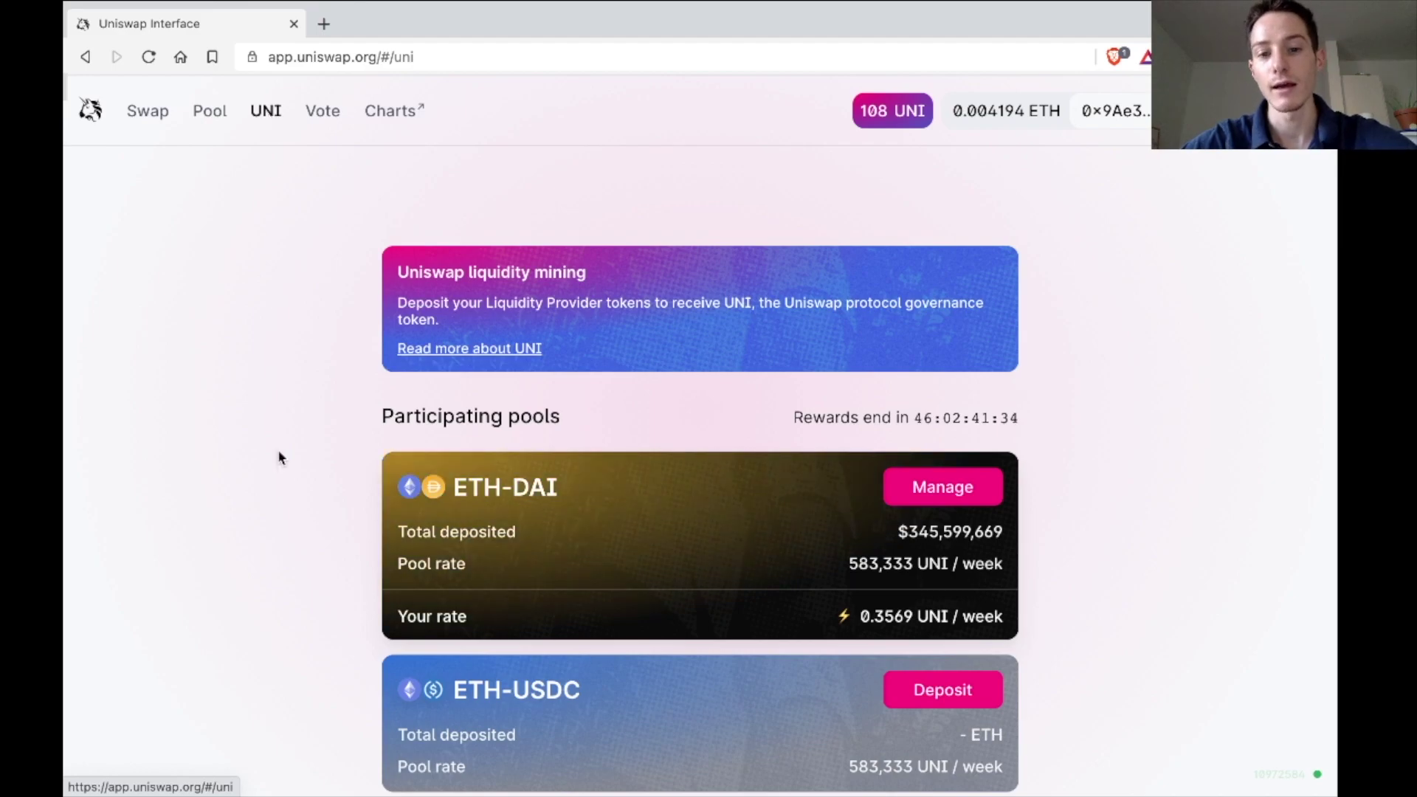
scroll(280, 465, down, 2)
scroll(280, 464, down, 4)
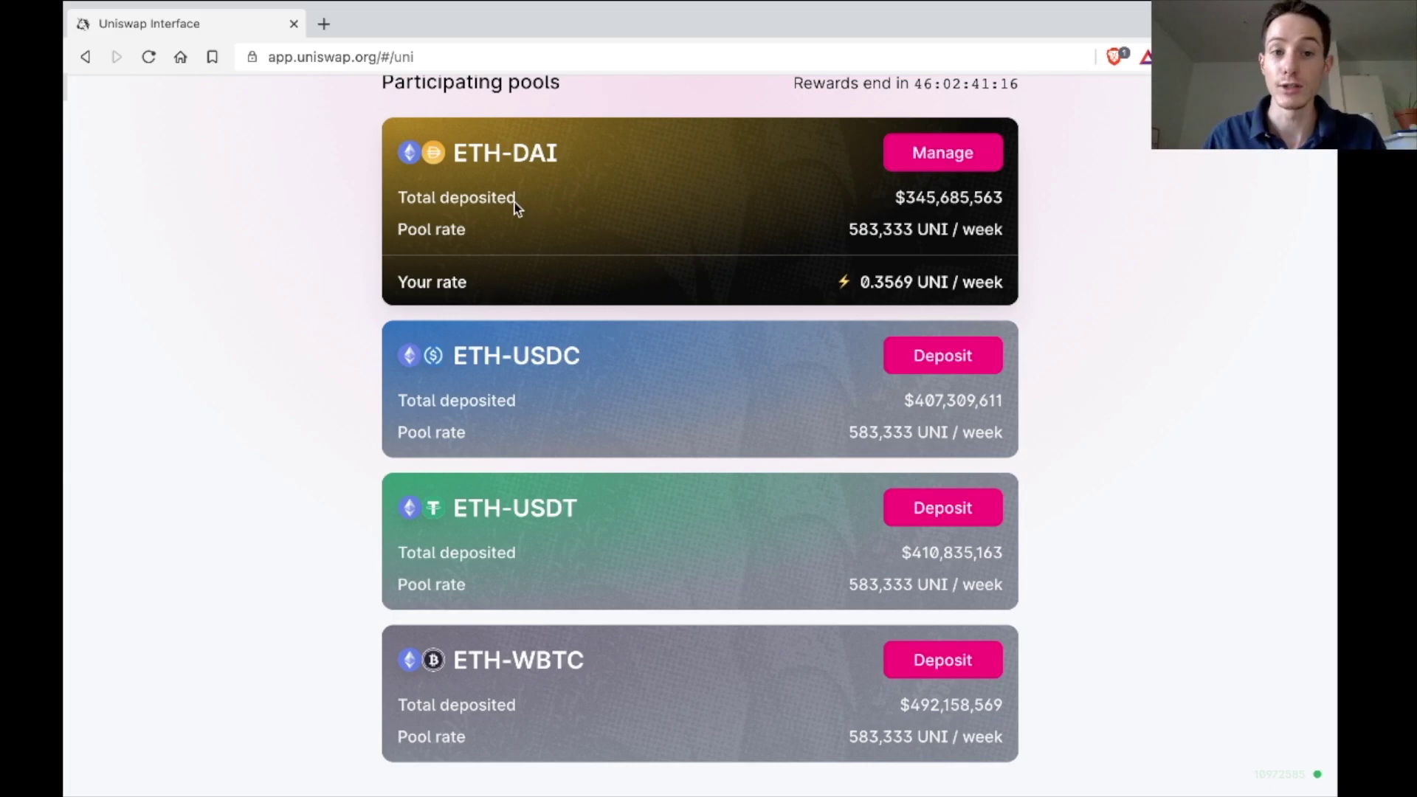
Step: Open the management page of the ETH-DAI mining pool and review the liquidity deposits and unclaimed UNI
click(922, 155)
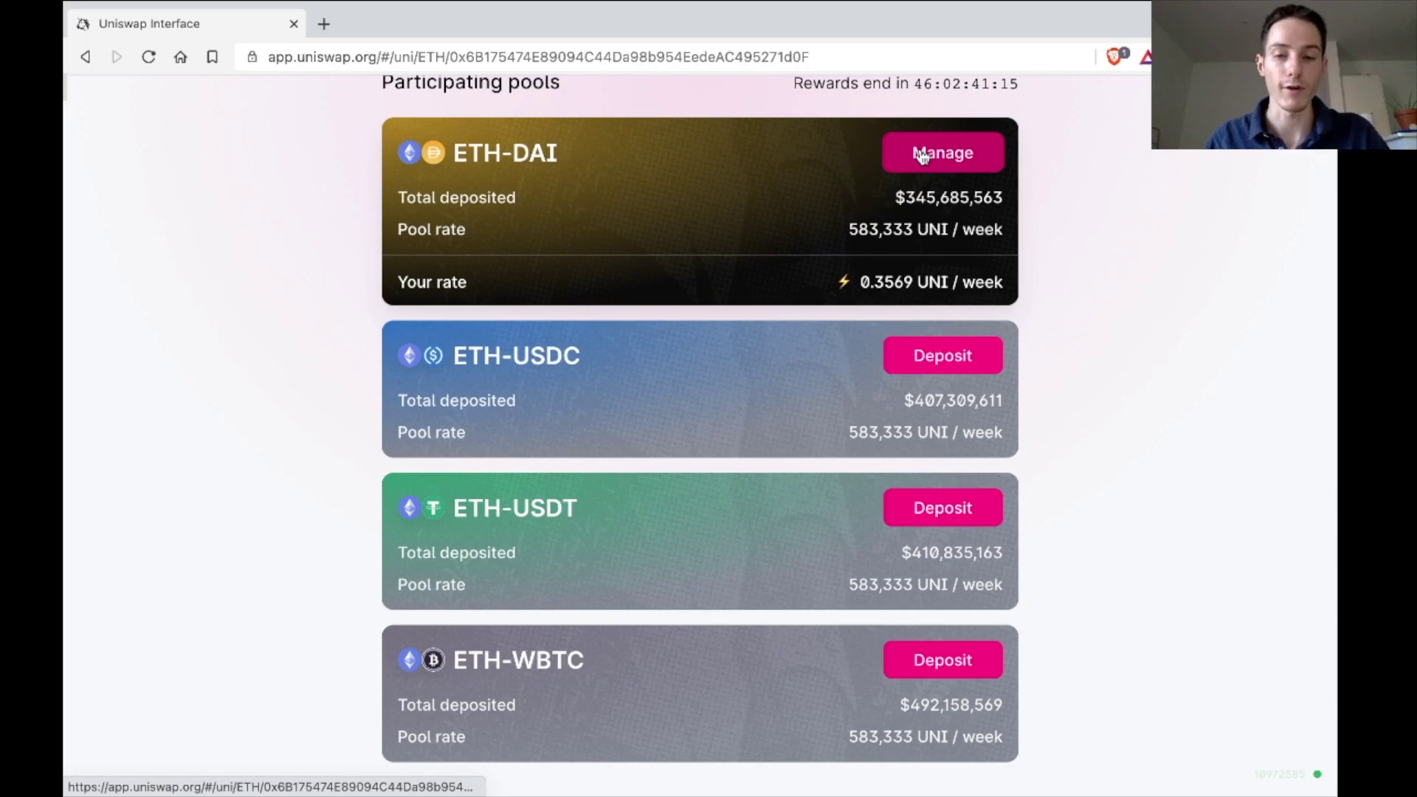
click(923, 155)
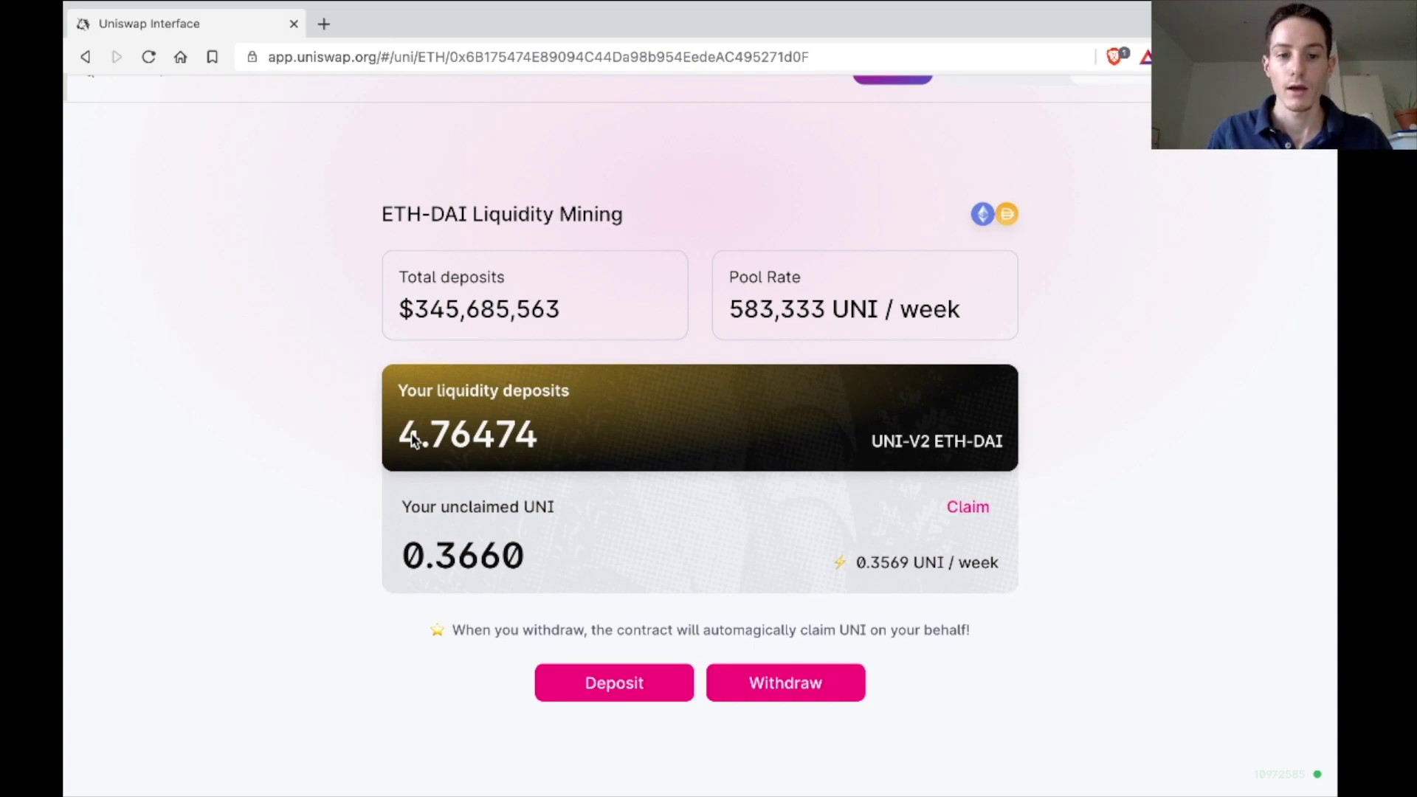
scroll(413, 439, up, 1)
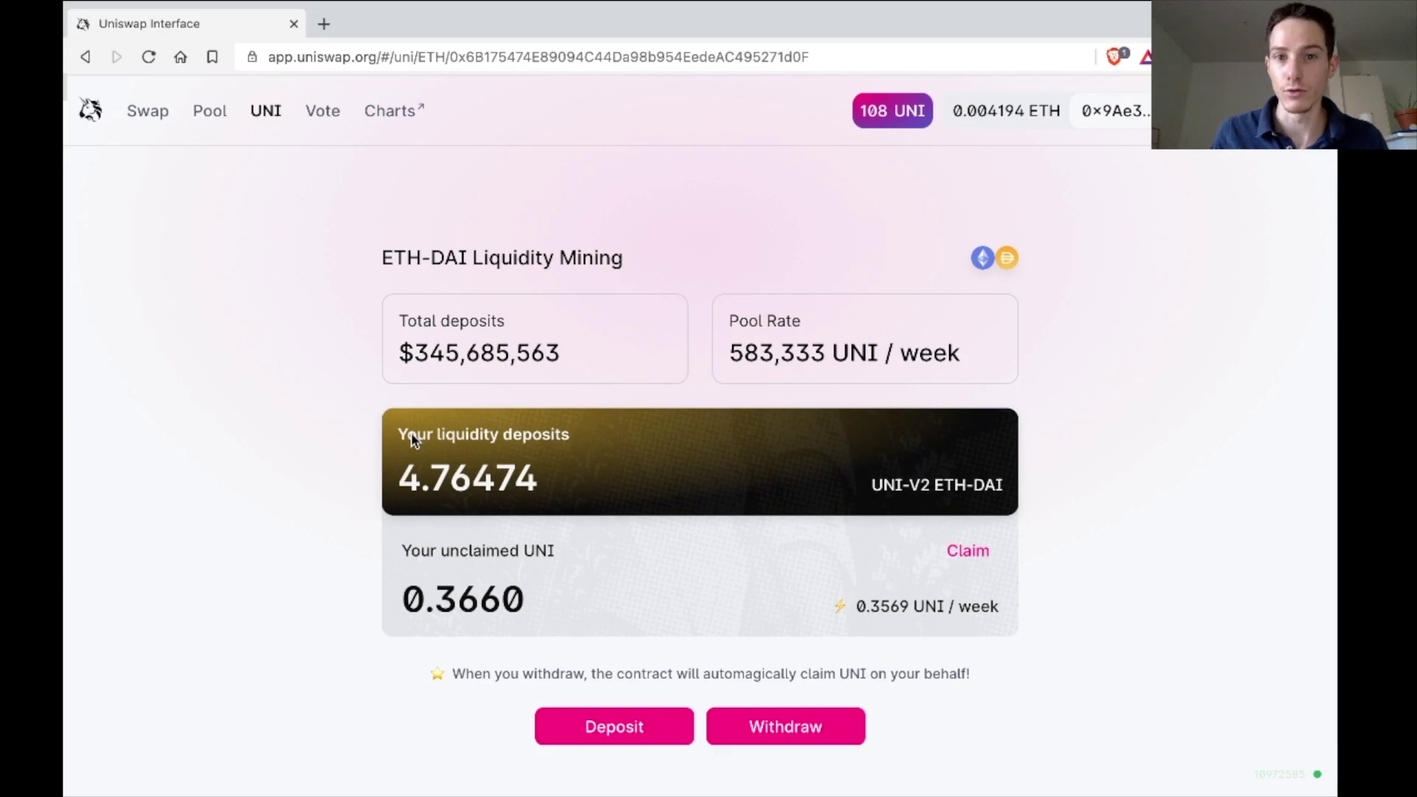
Step: Go to the governance voting section, check its proposals, and show the additional resource links
click(334, 124)
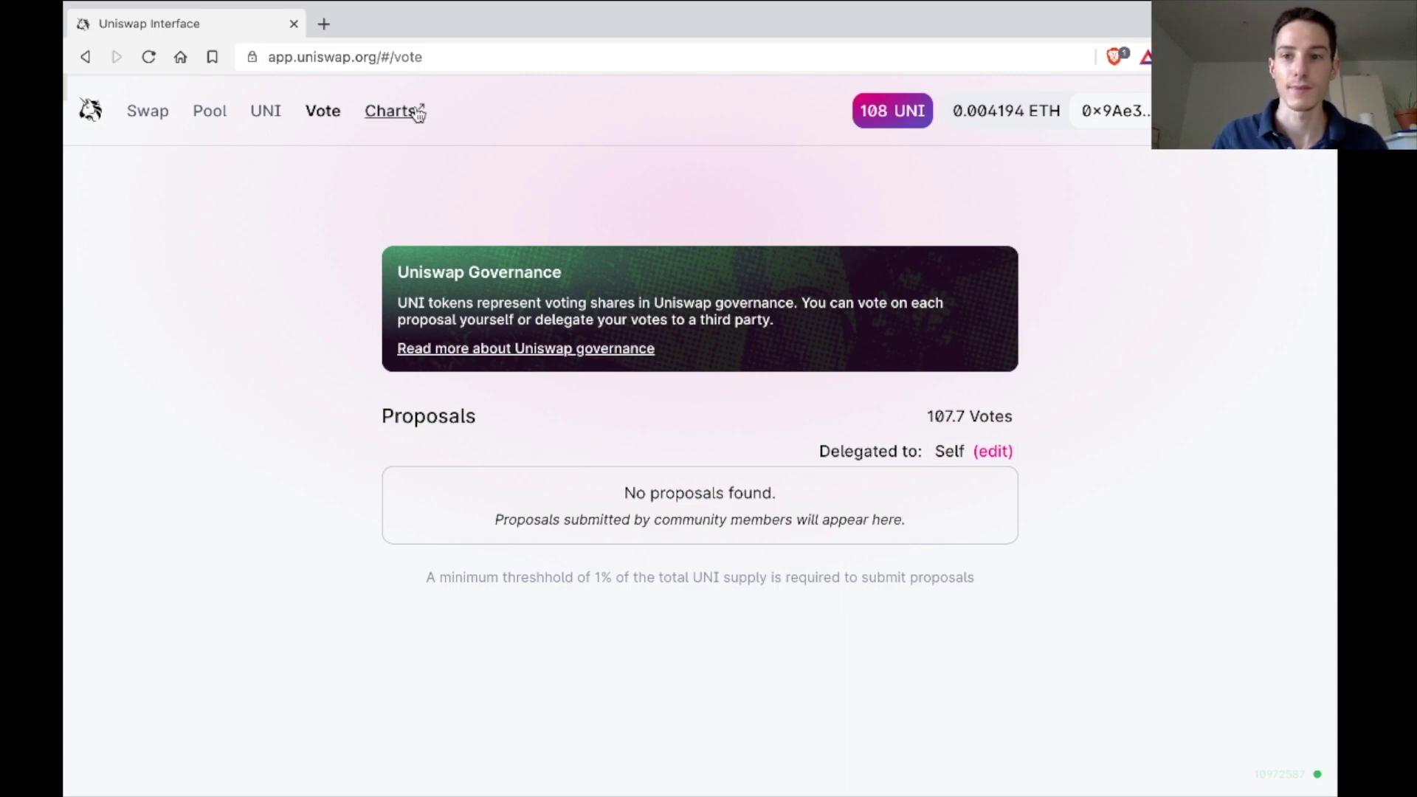
click(1306, 111)
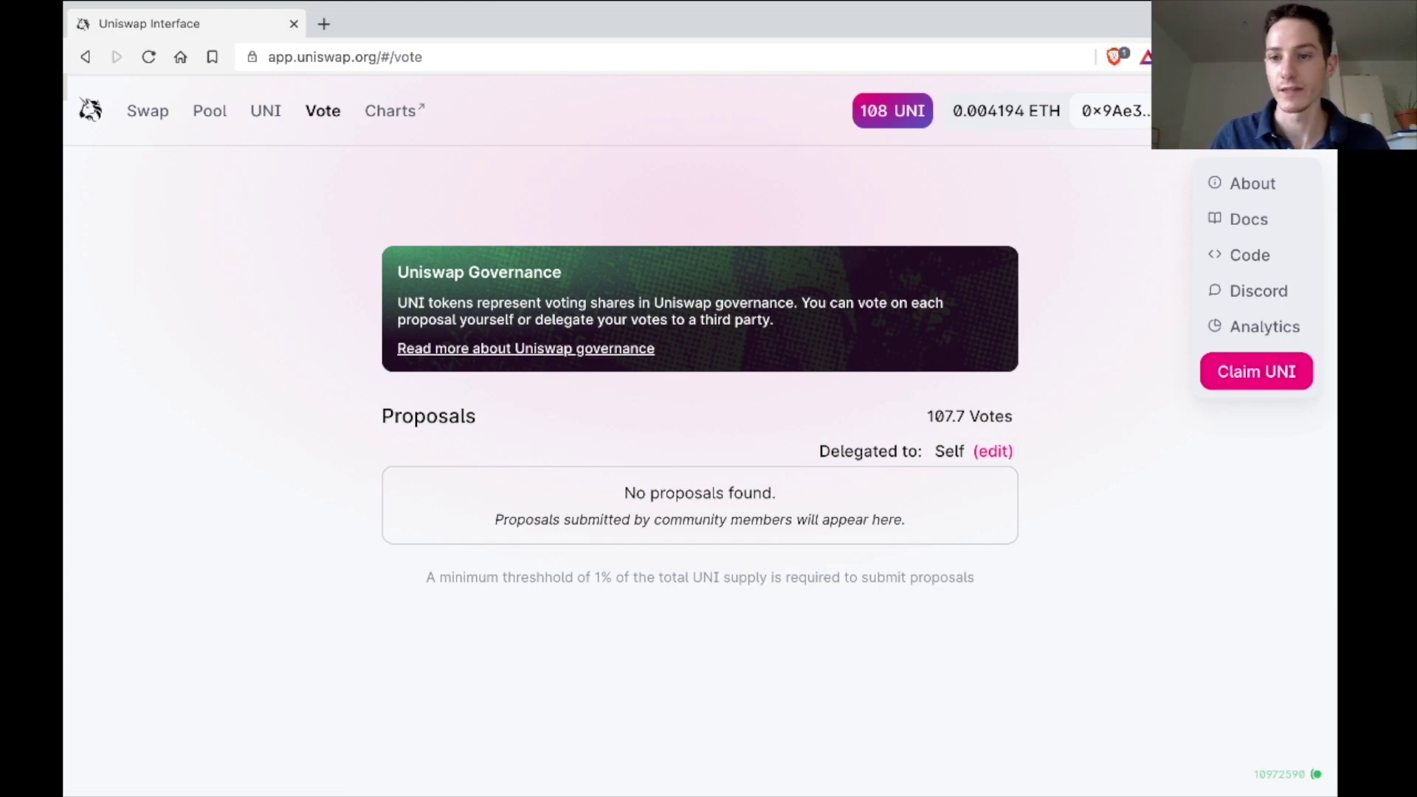
Step: Open the transaction and interface settings, check the explanations of slippage tolerance and transaction deadline, and close the settings
click(1256, 110)
click(1256, 111)
click(1256, 111)
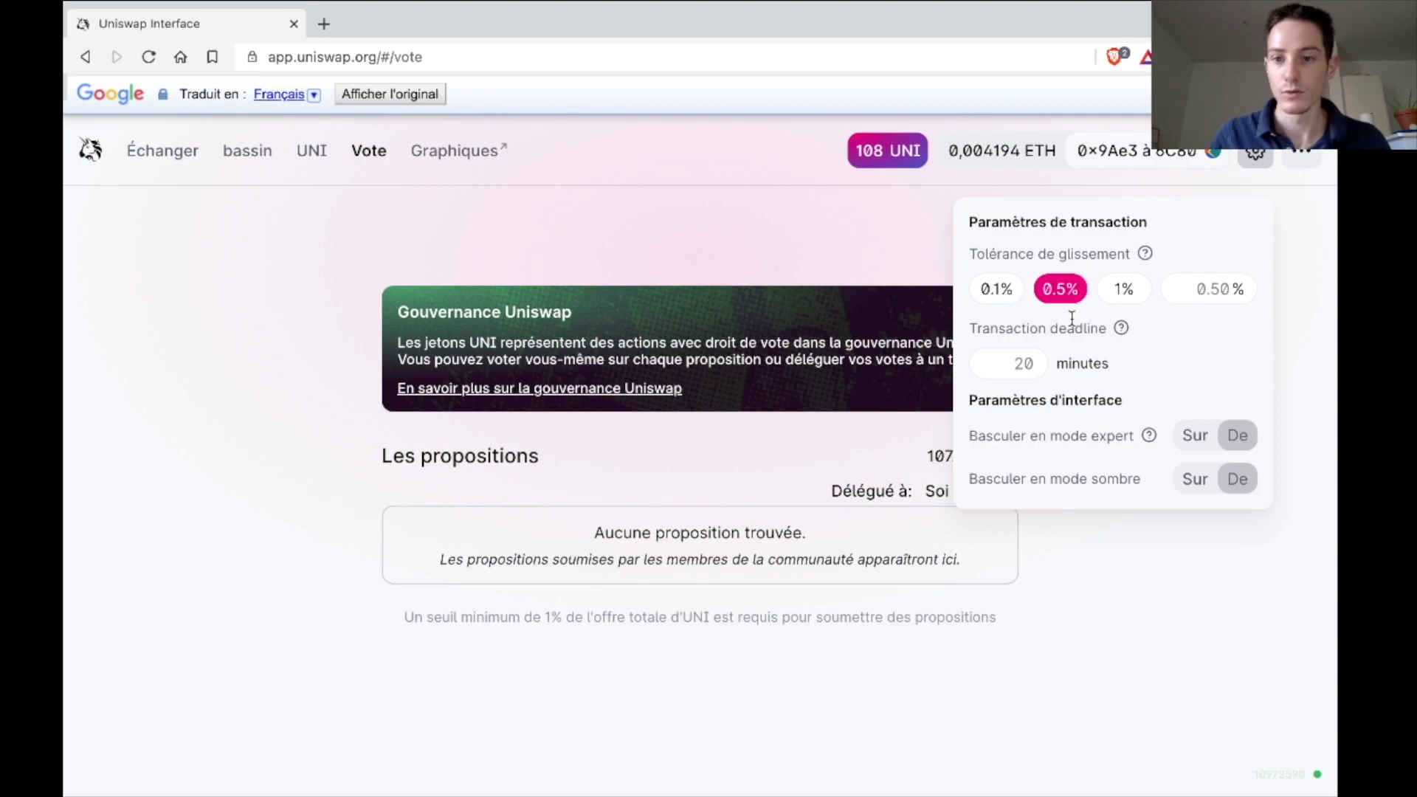
mouse_move(1148, 254)
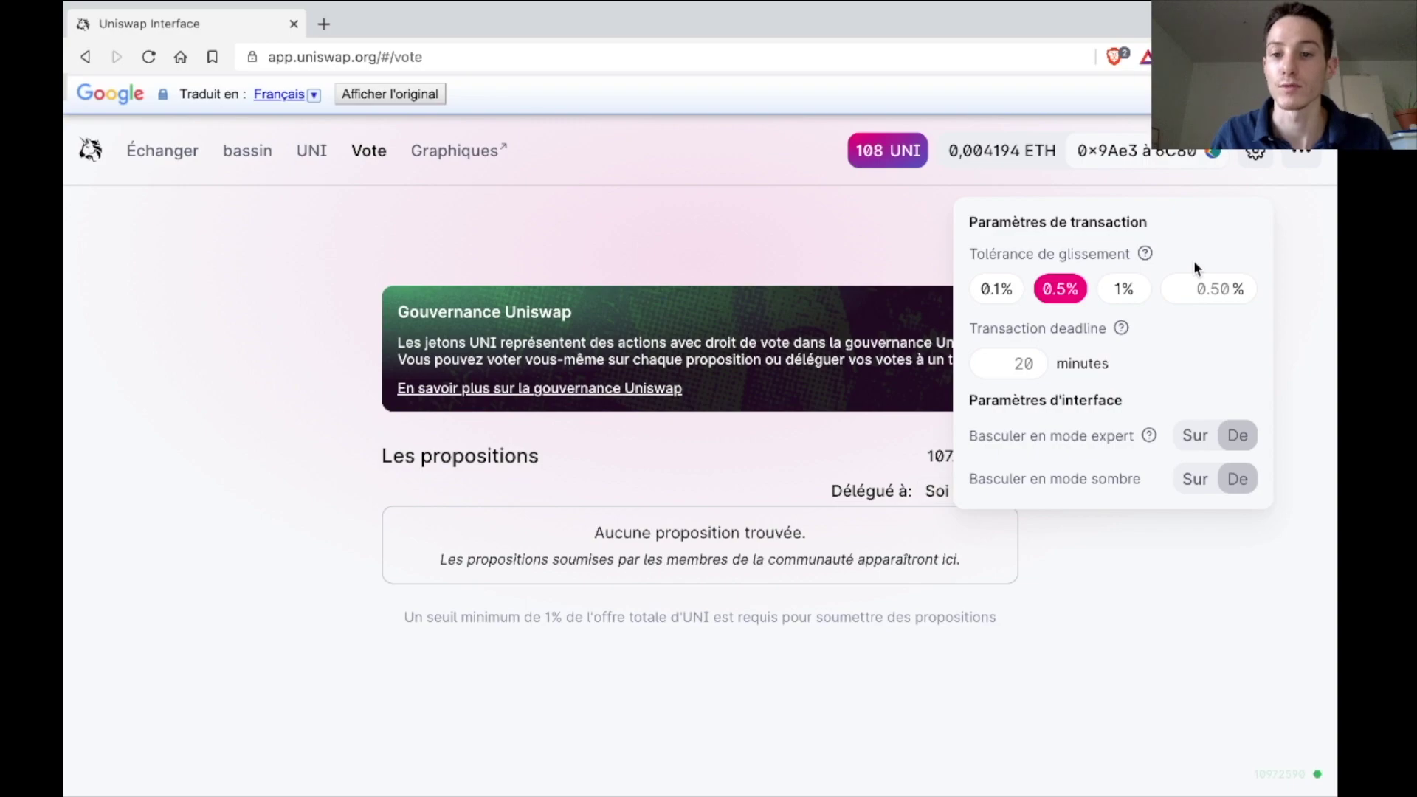
mouse_move(1121, 329)
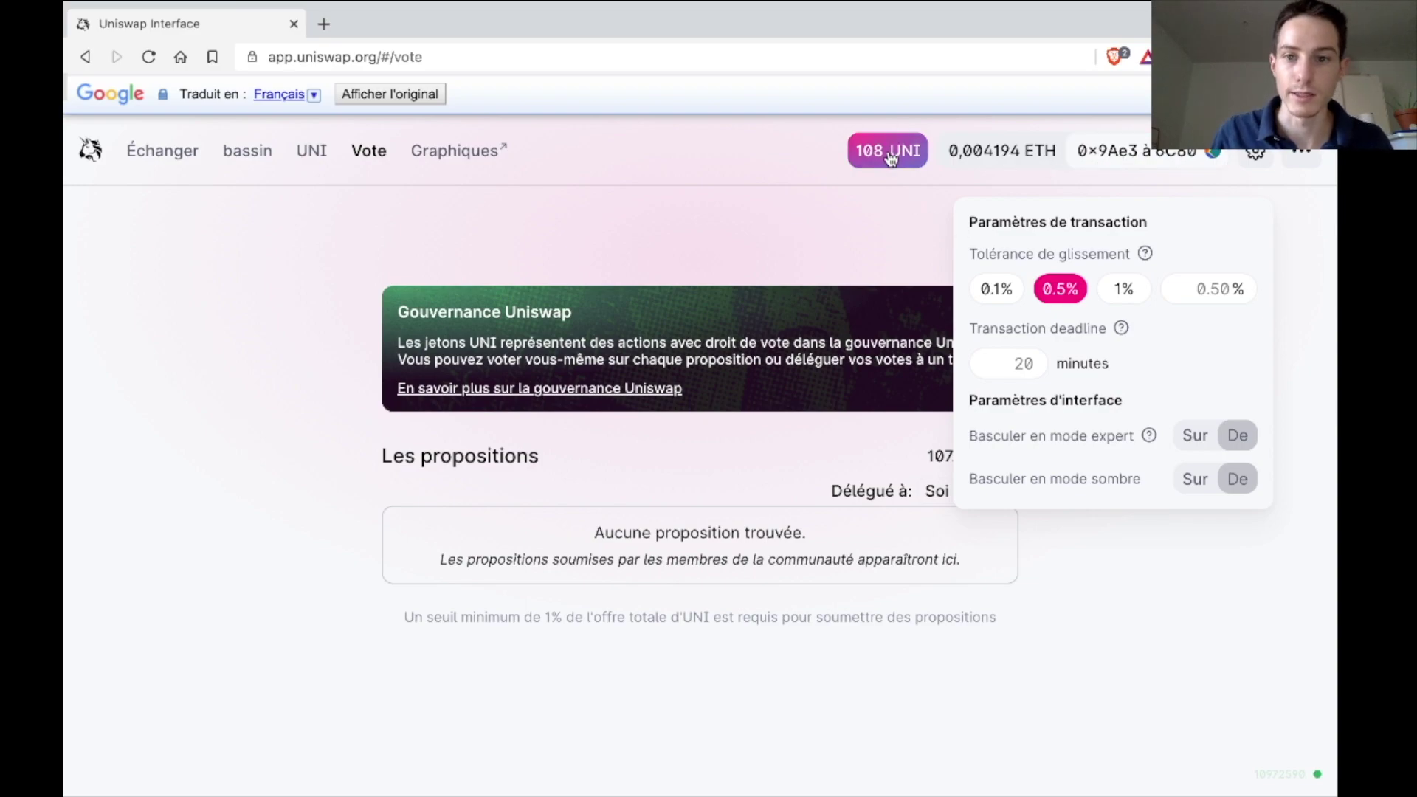
click(619, 244)
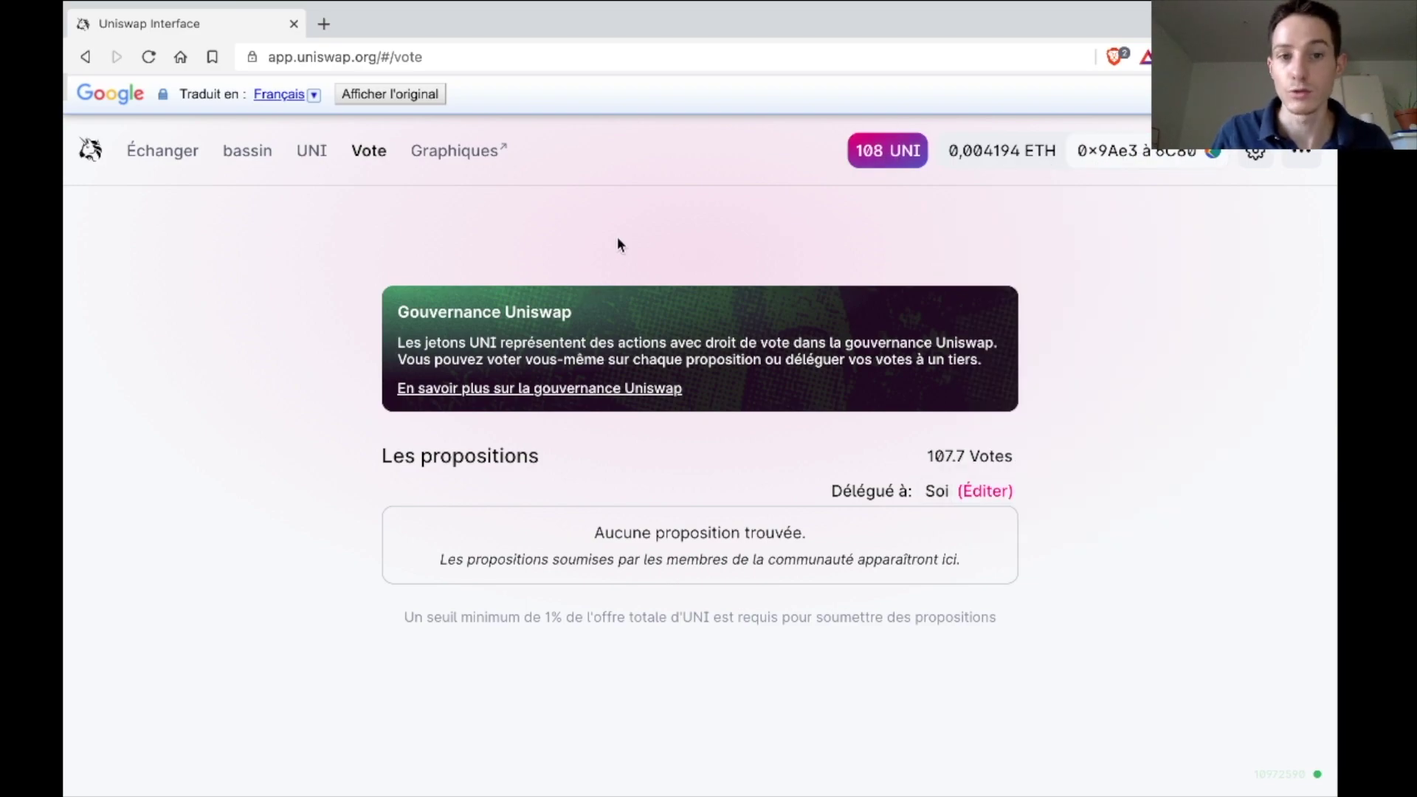